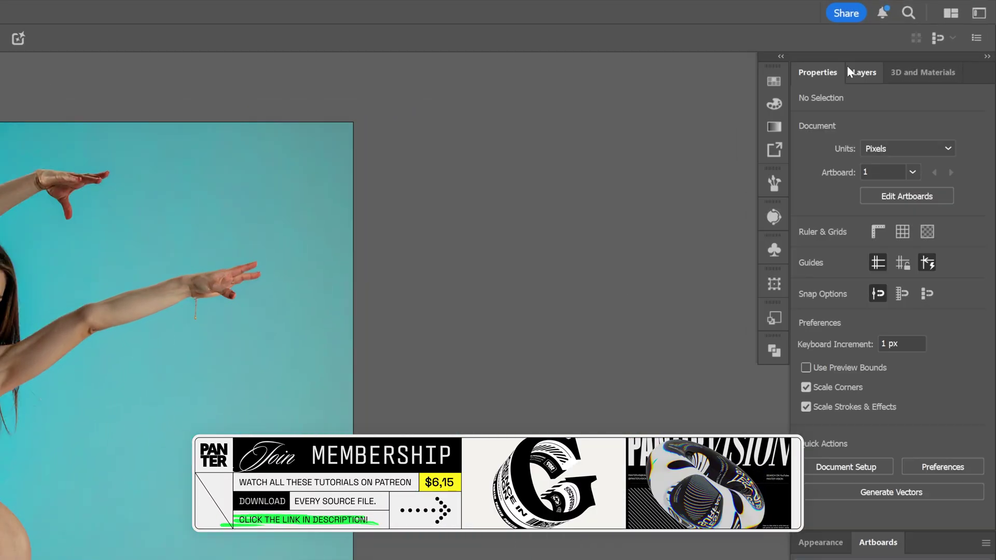
Step: Lock the dancer photo's Layer 1 and add an empty Layer 2 above it
left_click(922, 40)
left_click(820, 127)
left_click(947, 521)
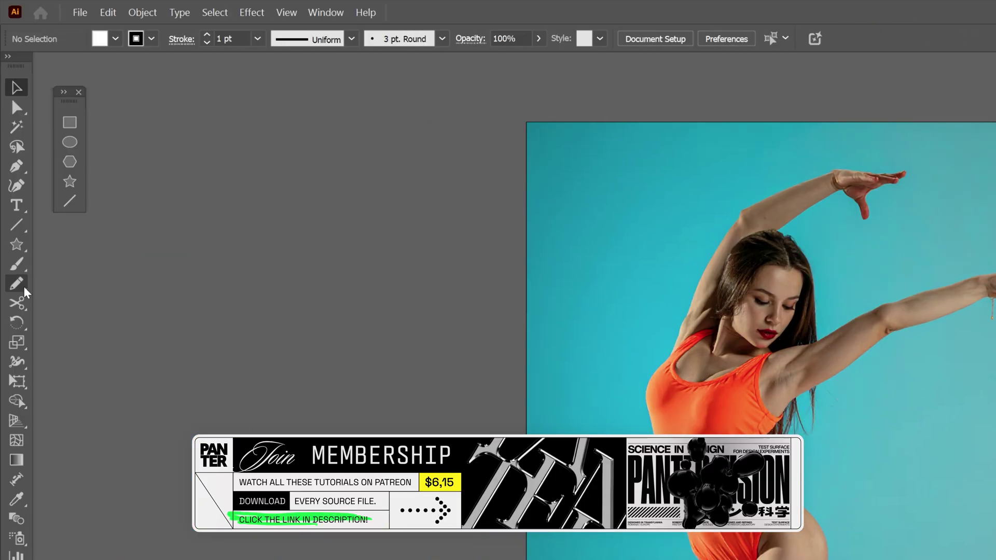
Step: Set the Pencil tool's Fidelity to Smooth
left_click(19, 286)
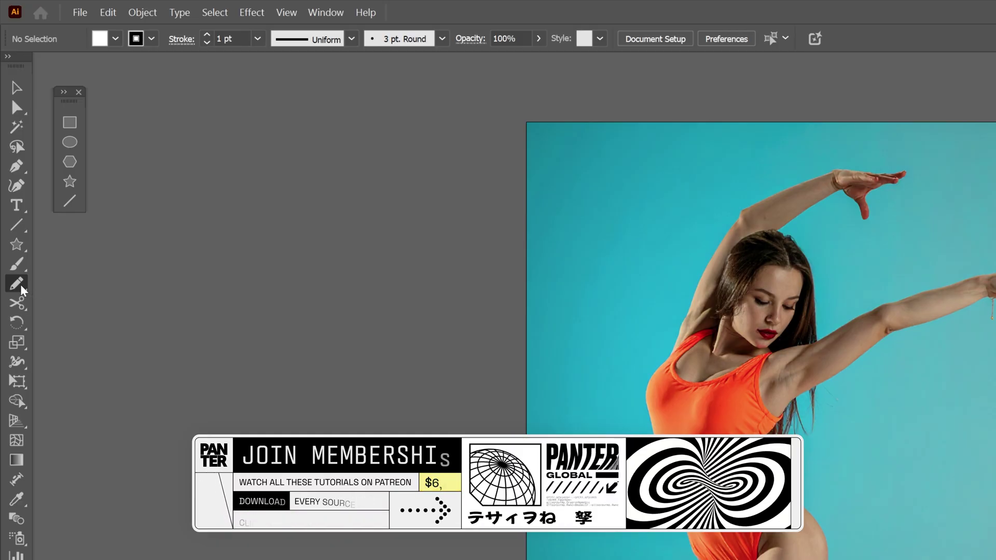
double_click(19, 288)
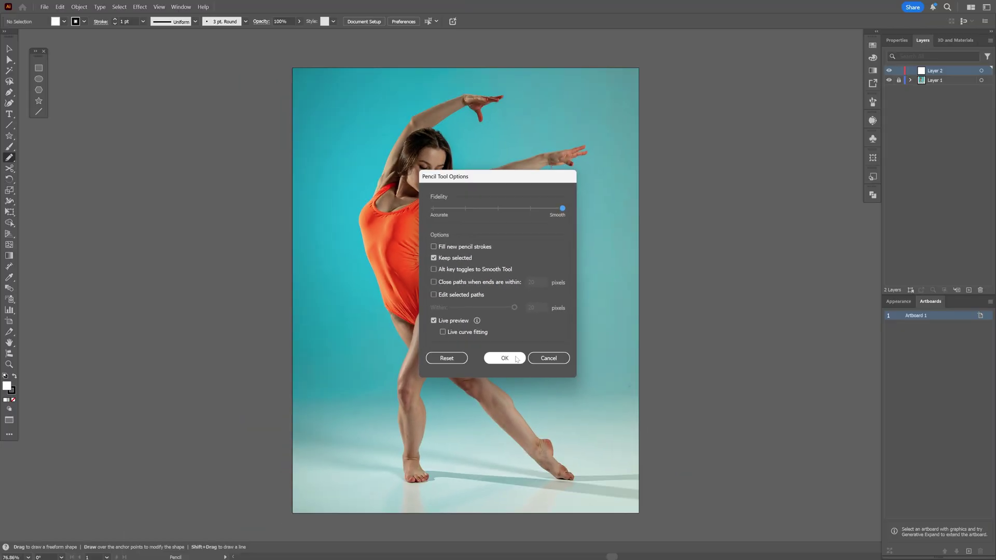
left_click(523, 418)
Step: Draw a looping pencil stroke from the dancer's feet, around her torso, past her raised arms
mouse_move(621, 451)
left_mouse_down()
mouse_move(541, 436)
mouse_move(430, 434)
left_mouse_up()
mouse_move(477, 365)
left_mouse_down()
mouse_move(495, 327)
mouse_move(372, 304)
left_mouse_up()
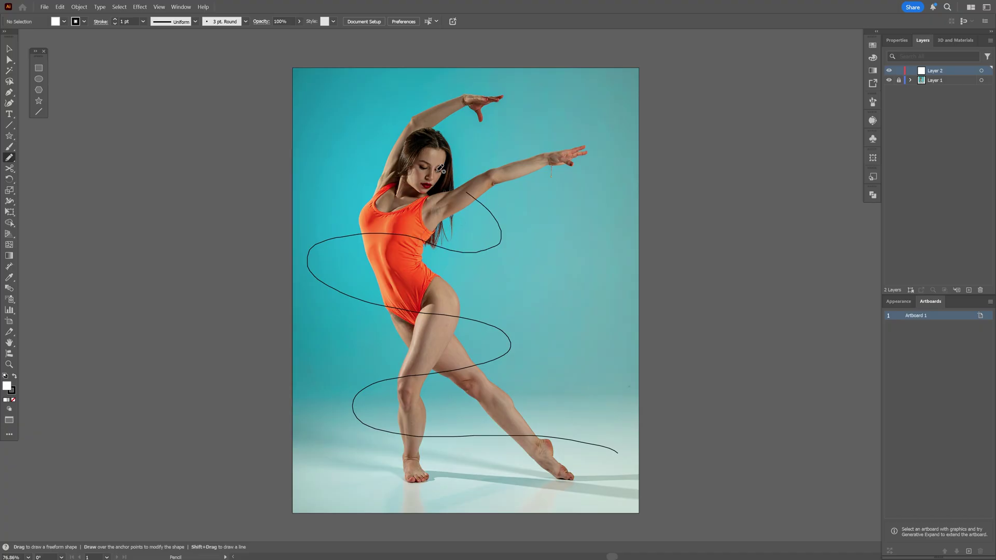
mouse_move(432, 165)
left_mouse_down()
mouse_move(426, 206)
mouse_move(505, 148)
mouse_move(430, 82)
mouse_move(501, 187)
mouse_move(596, 136)
mouse_move(518, 123)
mouse_move(632, 255)
mouse_move(685, 227)
left_mouse_up()
Step: Apply Object > Path > Smooth to the ribbon path at about 80%, then deselect it
key("v")
left_click(79, 7)
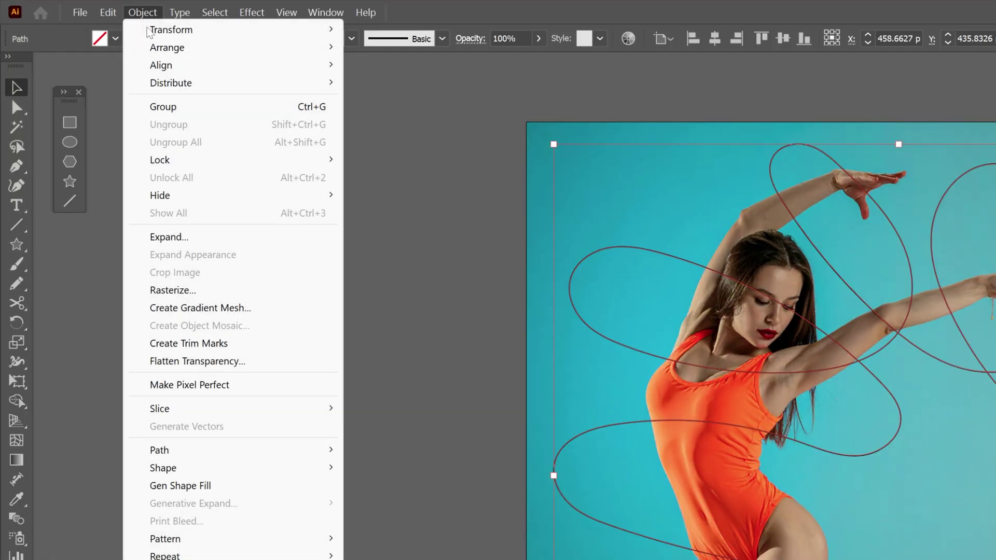
mouse_move(224, 452)
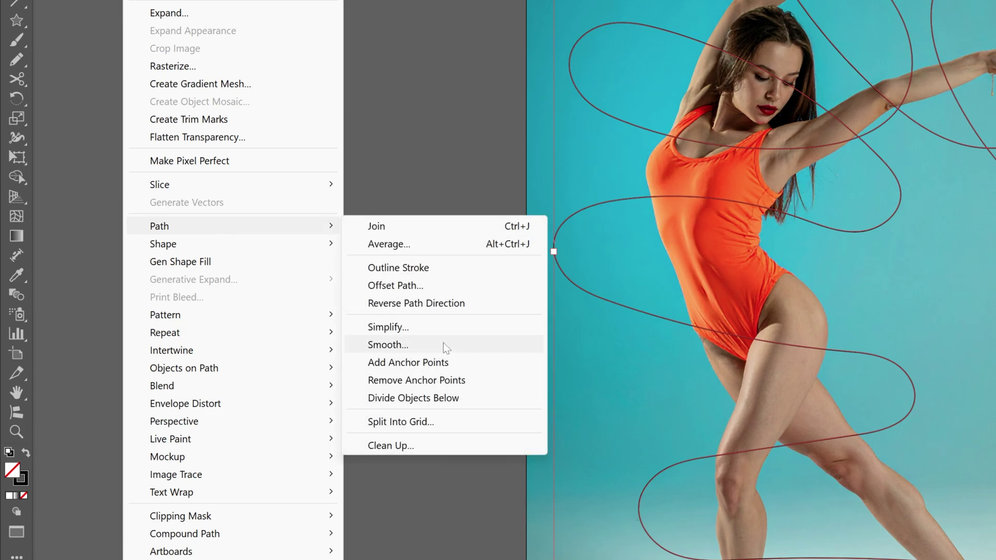
left_click(424, 347)
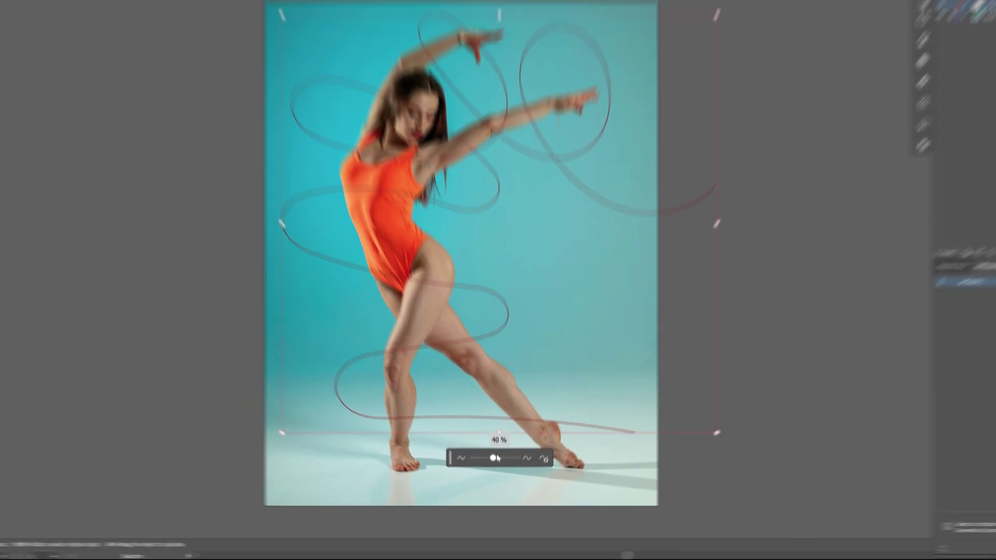
left_click_drag(478, 396, 514, 399)
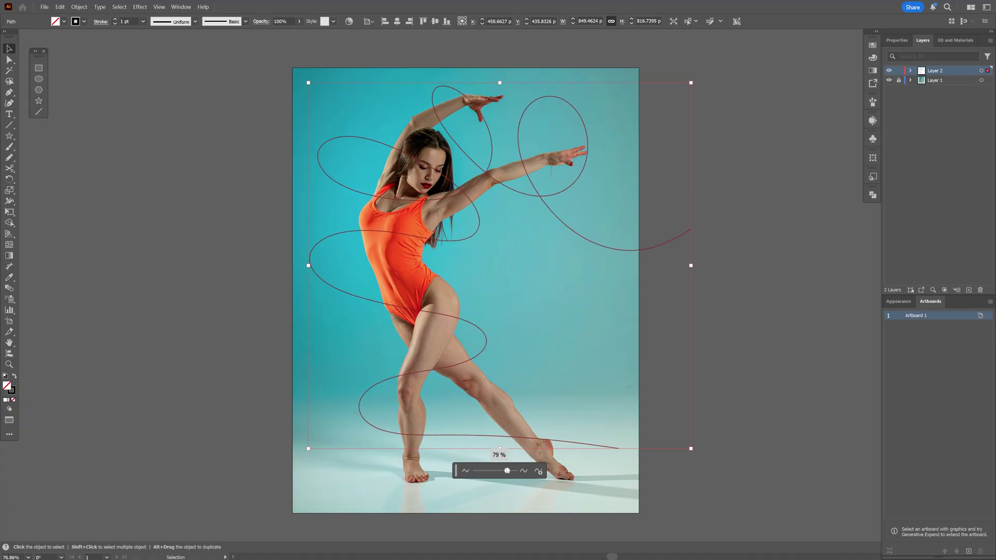
left_click(545, 265)
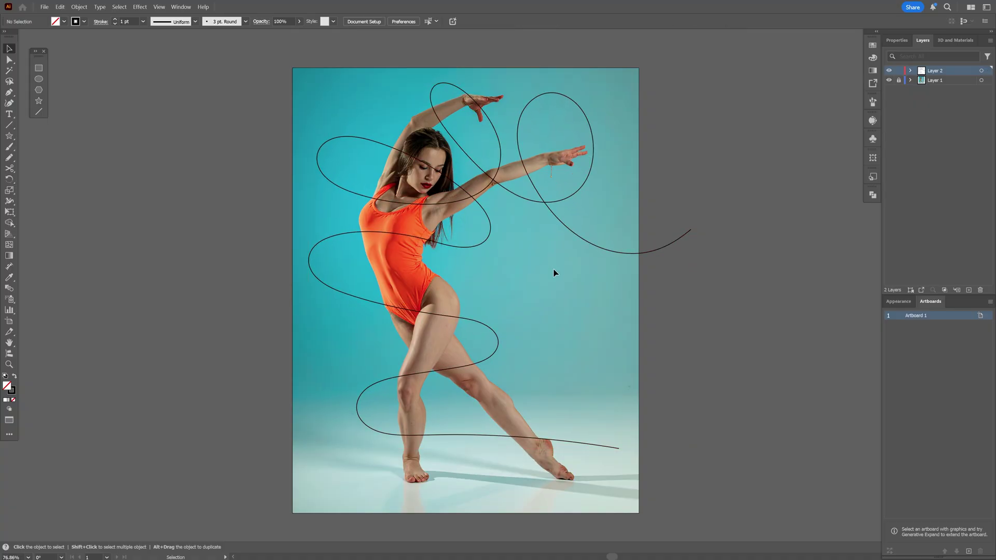
scroll(449, 191, "up", 3)
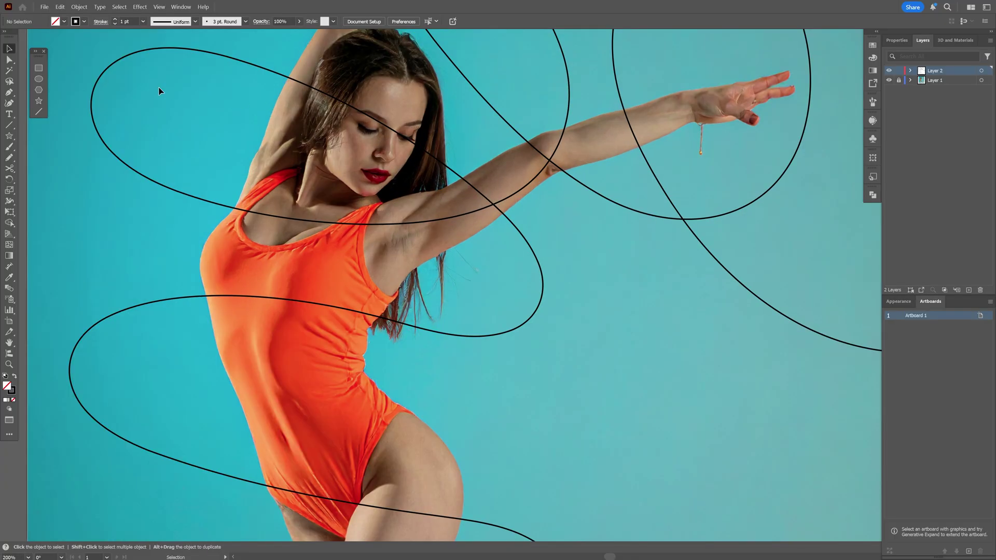
Step: Bend the ribbon's curve segment near the dancer's shoulder with Direct Selection
left_click(7, 61)
left_click(506, 219)
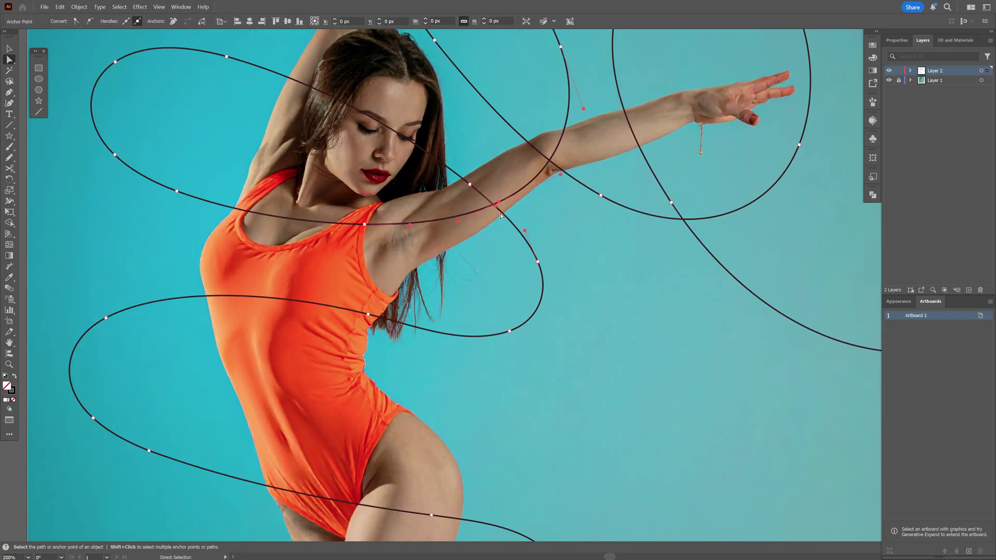
left_click_drag(506, 222, 540, 265)
Step: Delete three extra anchors near her arm, shoulder and upper-left loop, then reshape a loop handle
key("minus")
left_click(537, 261)
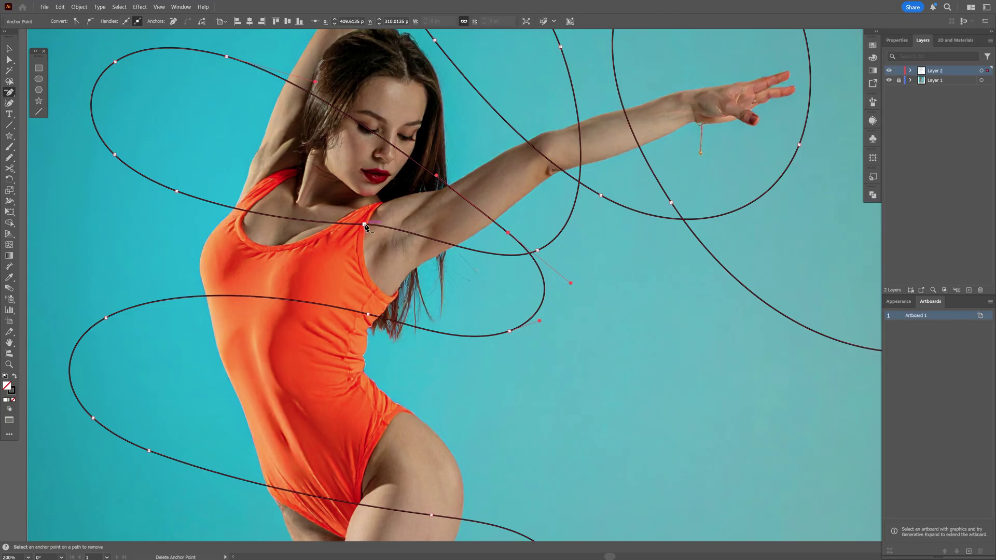
left_click(365, 225)
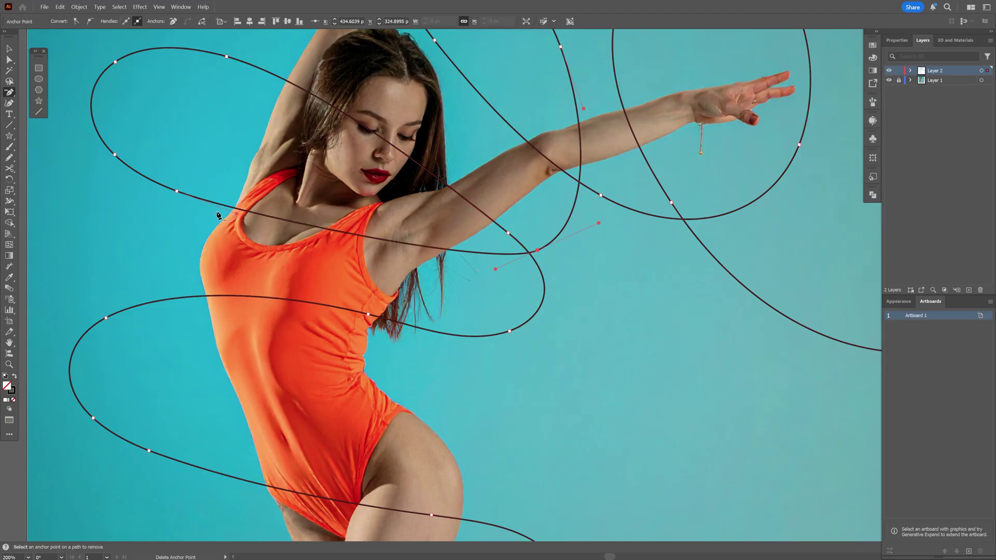
left_click(177, 191)
key("a")
left_click_drag(496, 268, 460, 311)
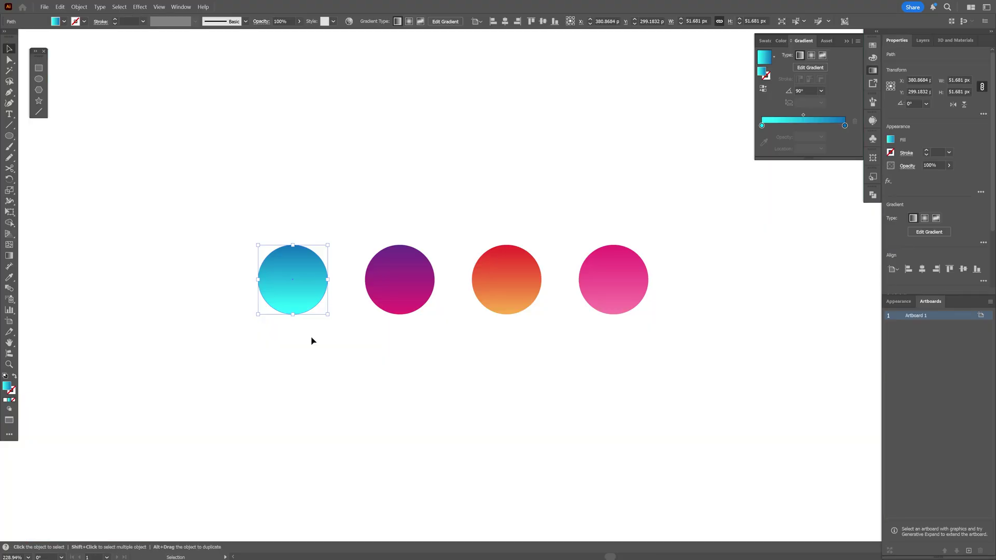
Step: Select all four gradient circles and blend them with Object > Blend > Make
left_click(402, 301)
left_click(517, 293)
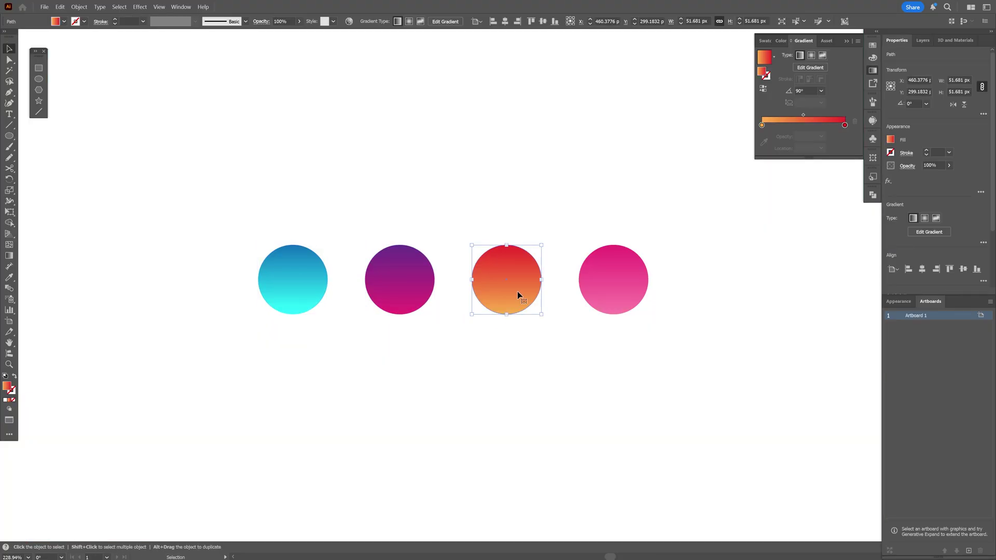
left_click(616, 293)
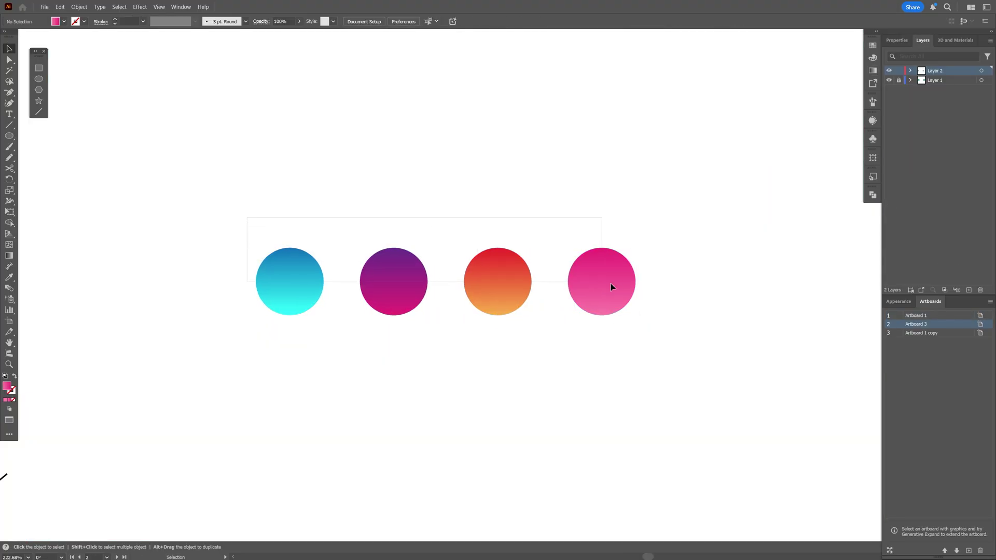
key("ctrl+a")
left_click(83, 7)
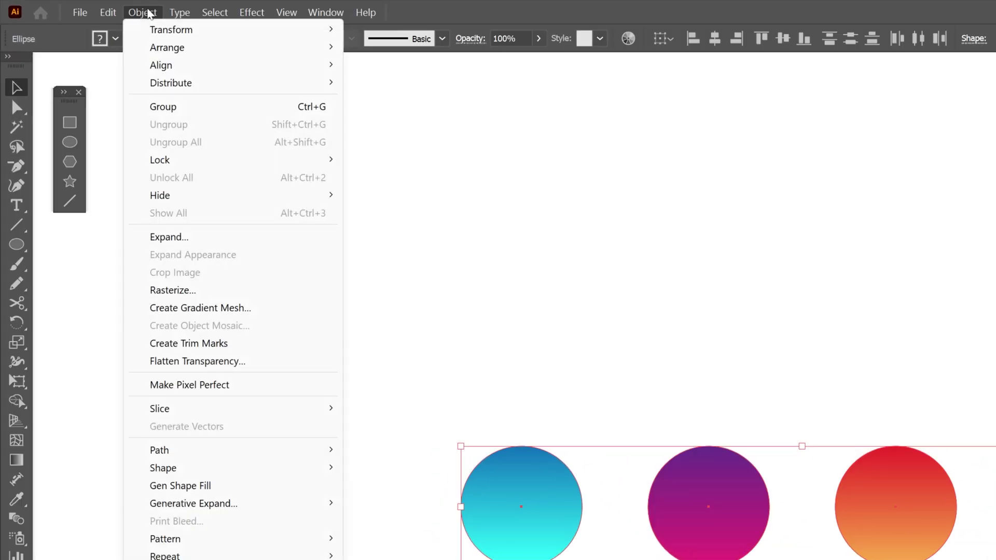
mouse_move(241, 160)
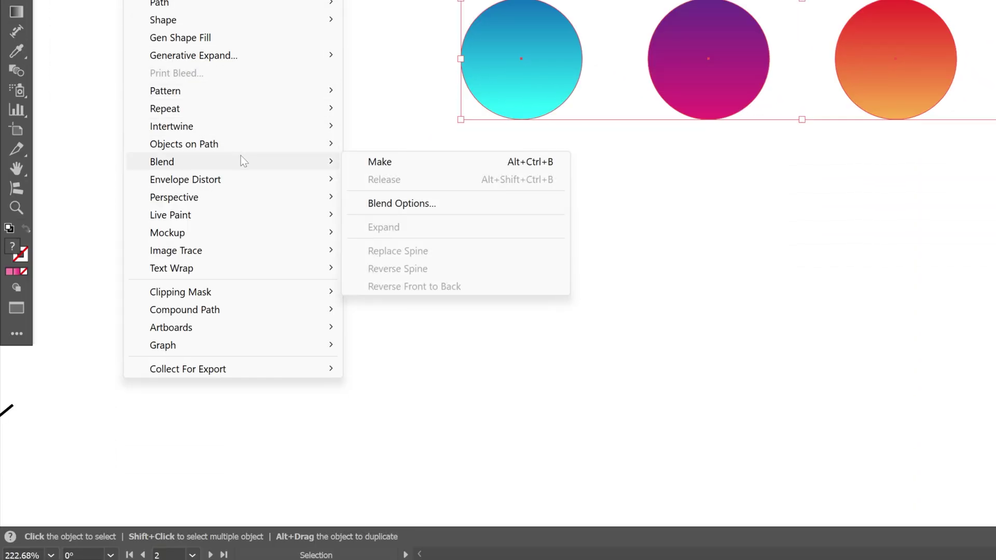
left_click(390, 164)
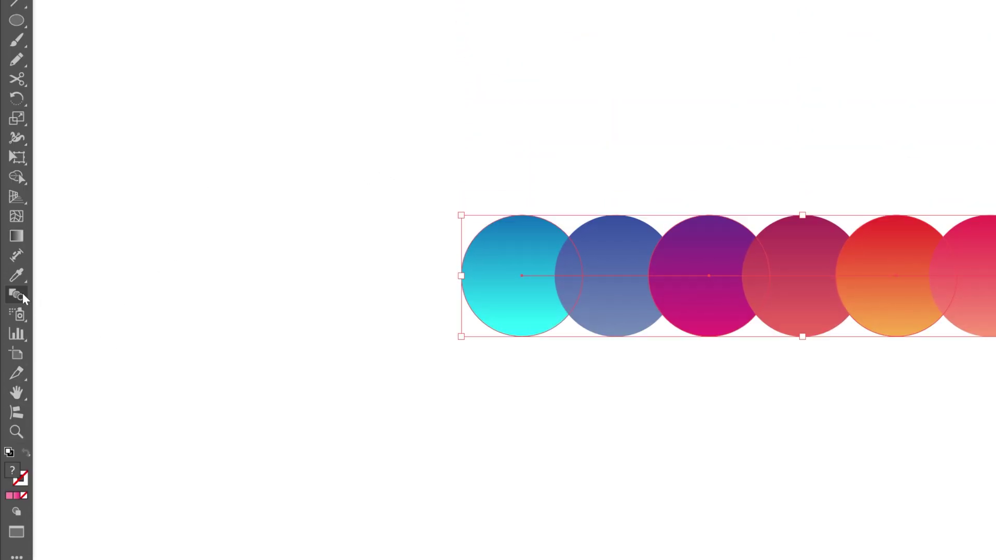
Step: Set the blend spacing to Specified Steps in Blend Options
double_click(23, 295)
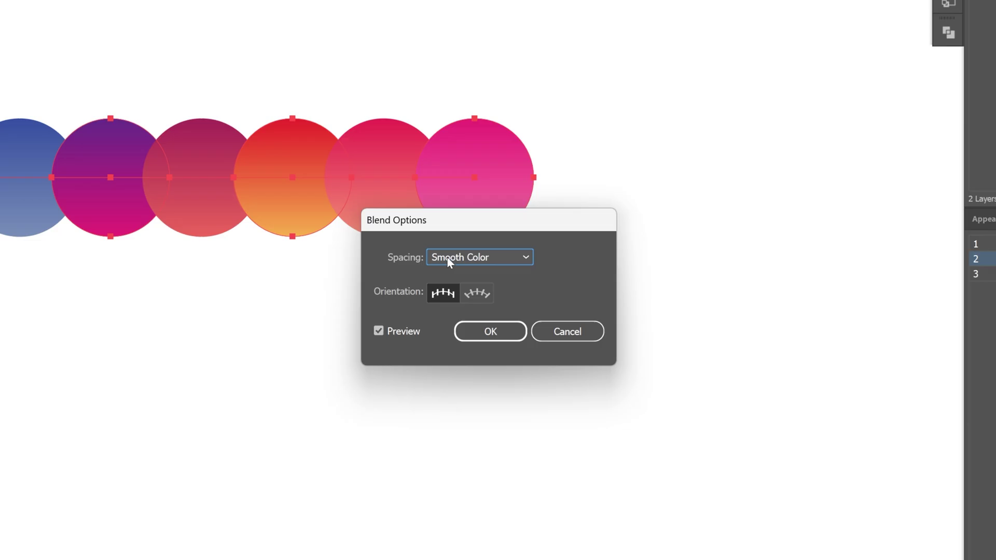
left_click(447, 257)
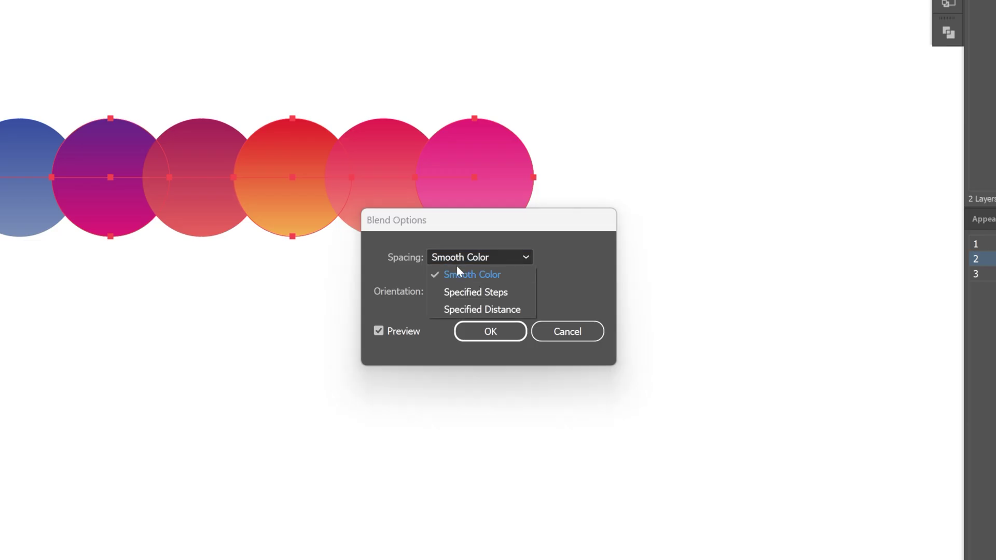
left_click(478, 299)
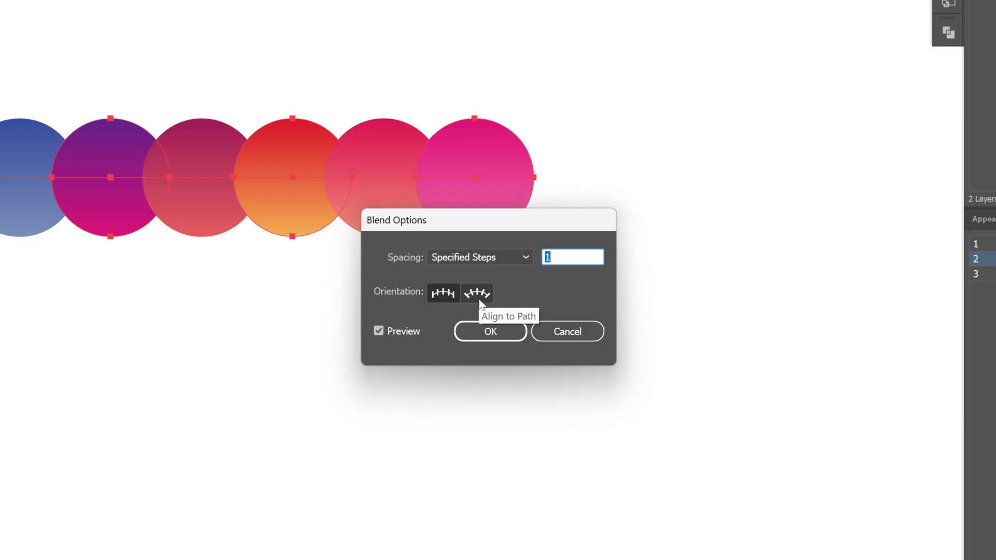
left_click(490, 331)
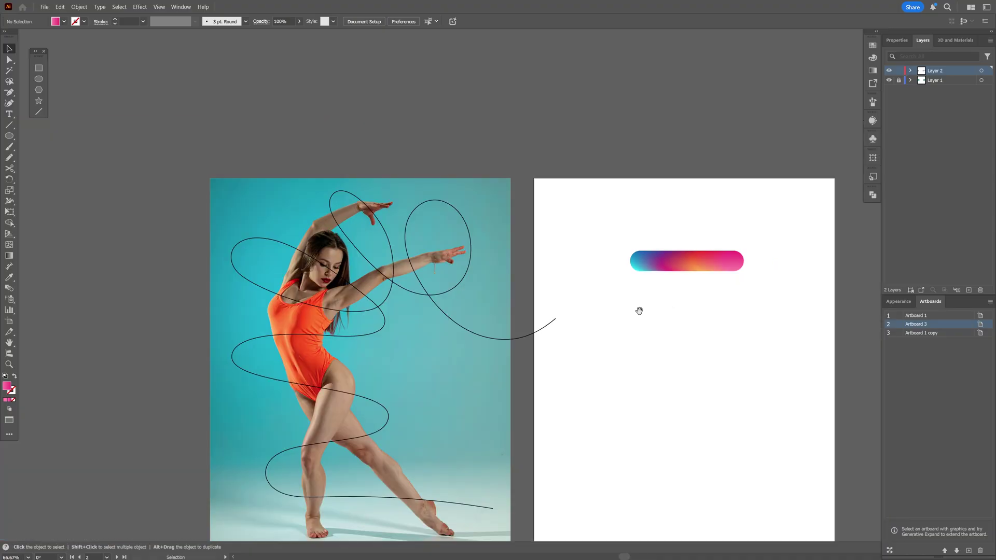
Step: Wrap the gradient blend along the looping path with Object > Blend > Replace Spine
left_click_drag(639, 310, 586, 234)
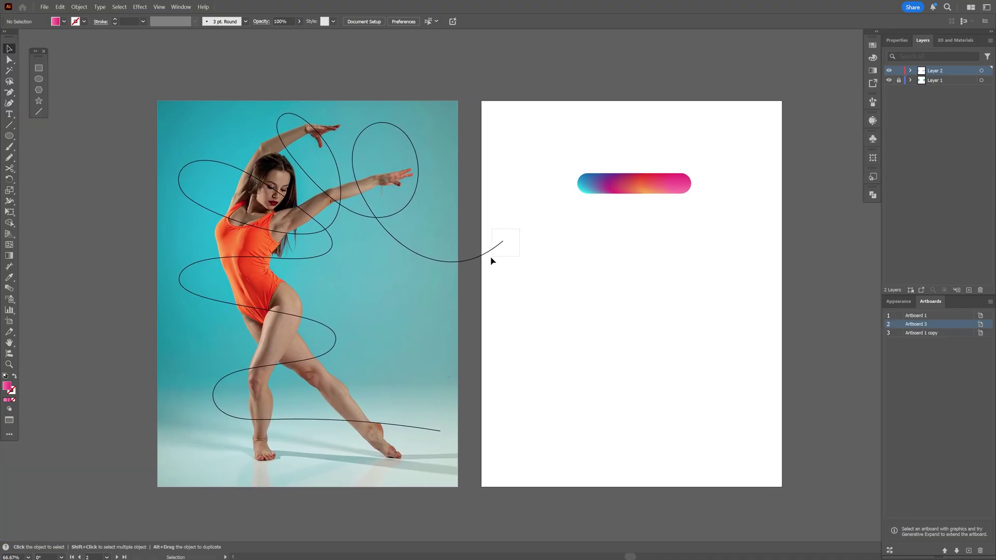
left_click_drag(491, 259, 489, 259)
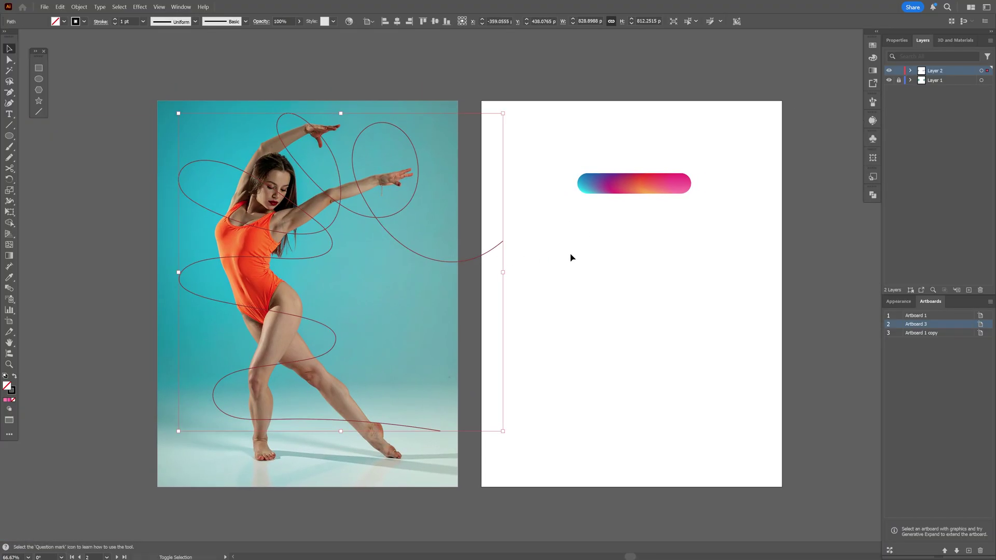
left_click(693, 175, "shift")
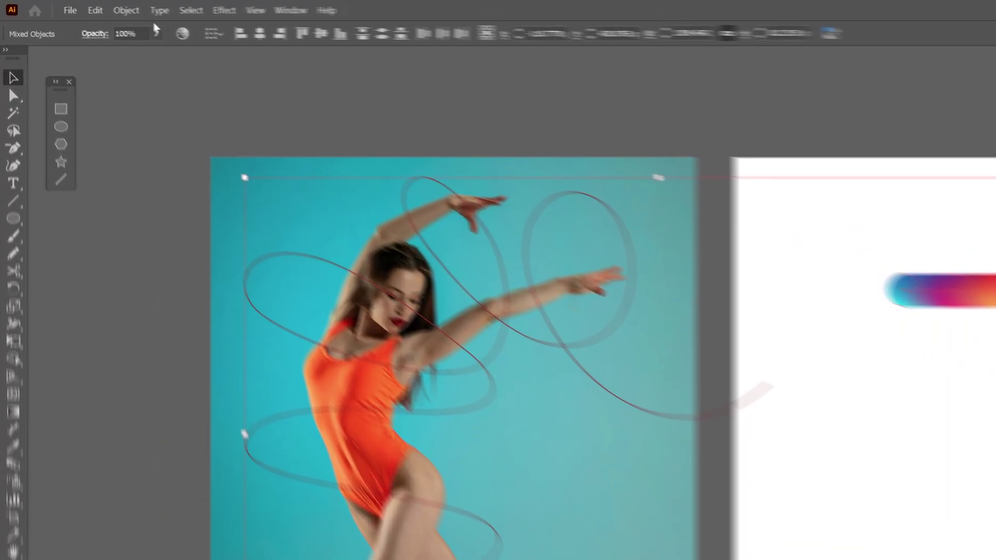
left_click(83, 7)
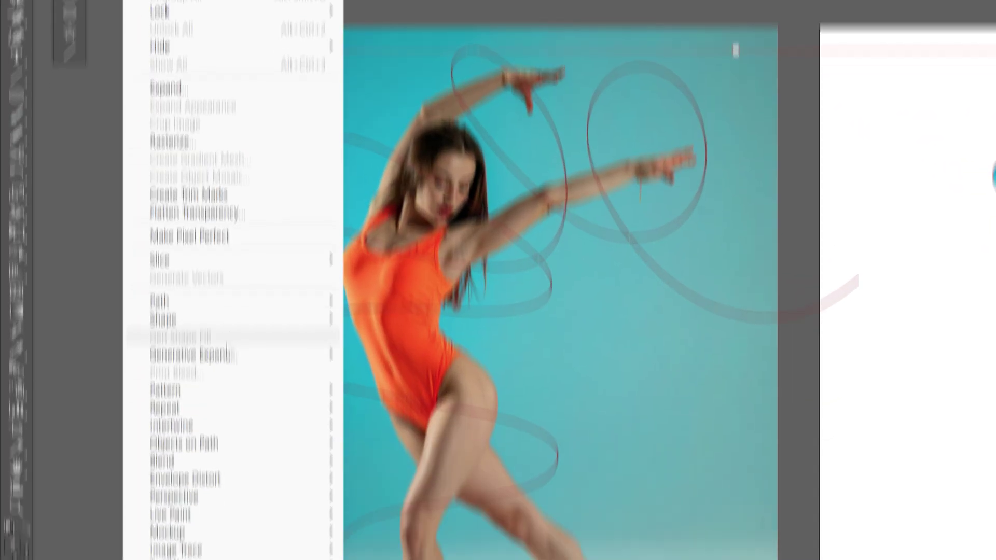
mouse_move(191, 165)
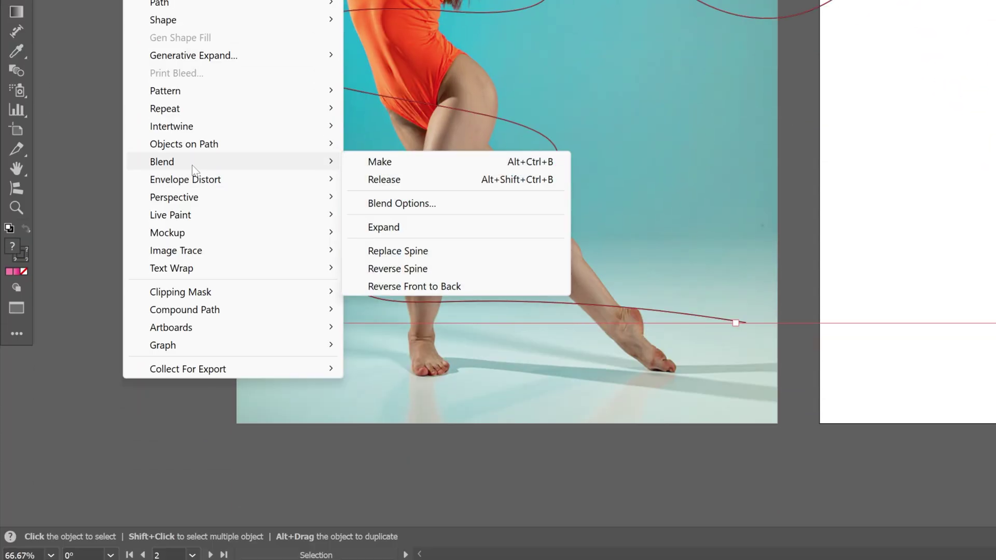
left_click(420, 253)
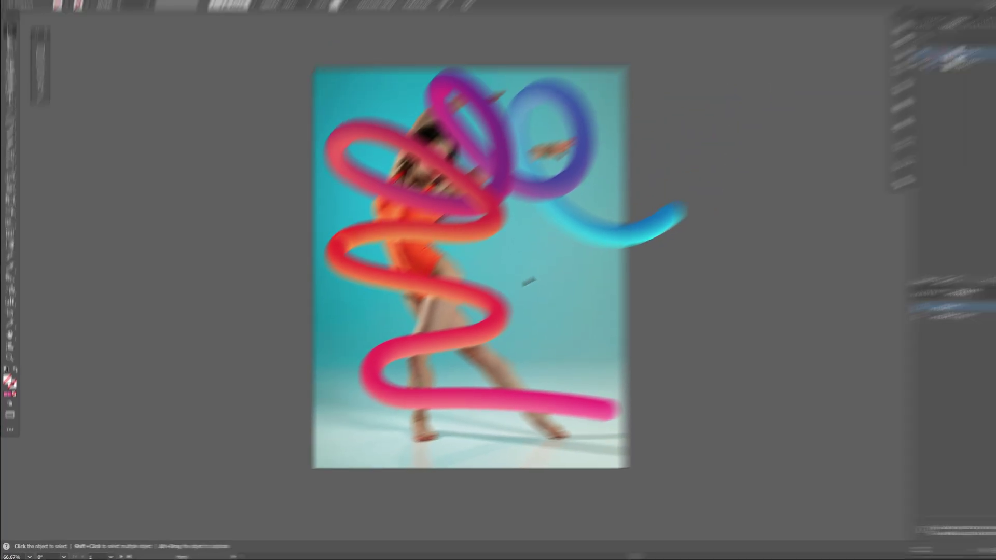
Step: Zoom in on the tube's left bends and select an anchor there to inspect it
scroll(509, 228, "up", 1)
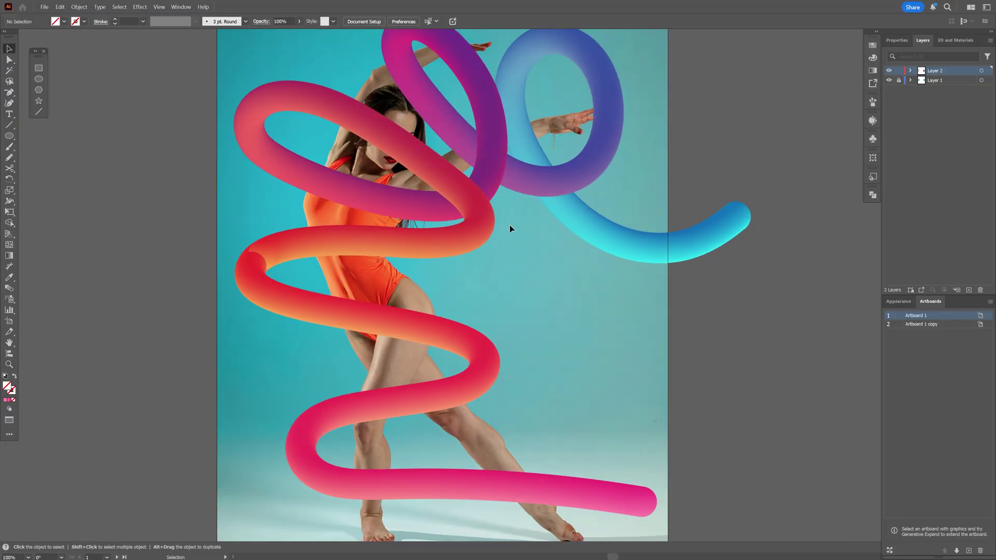
scroll(623, 275, "up", 1)
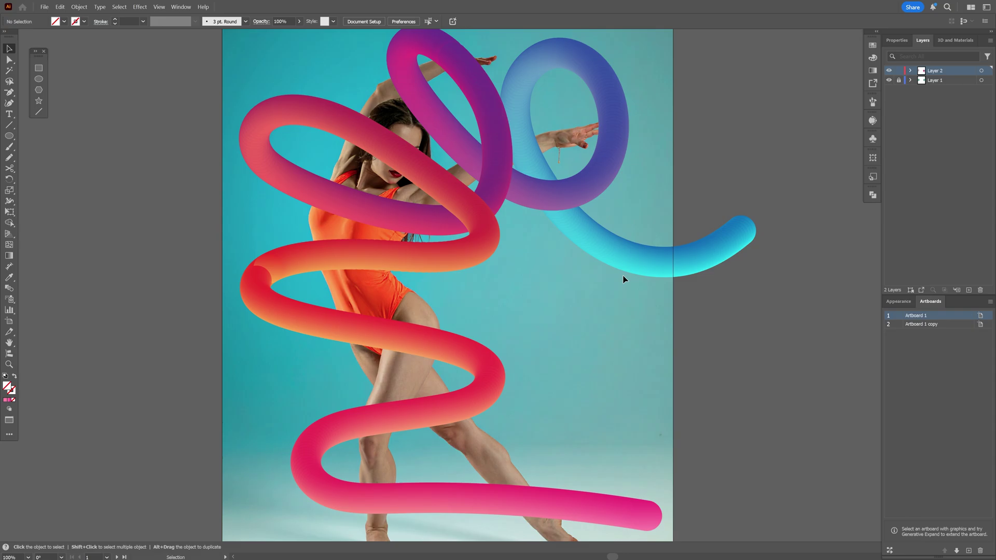
left_click(286, 266)
scroll(286, 265, "up", 1)
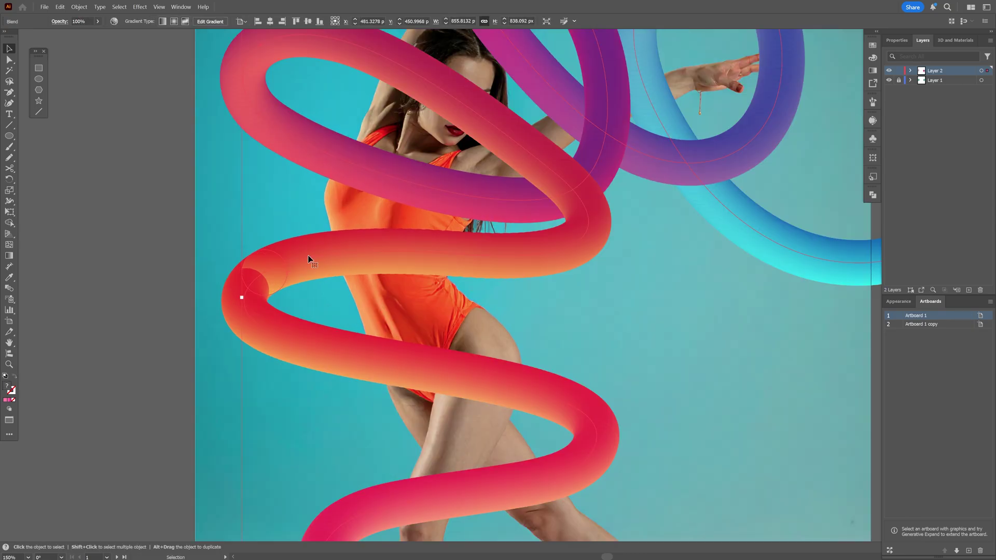
left_click_drag(308, 255, 322, 223)
key("a")
left_click(255, 272)
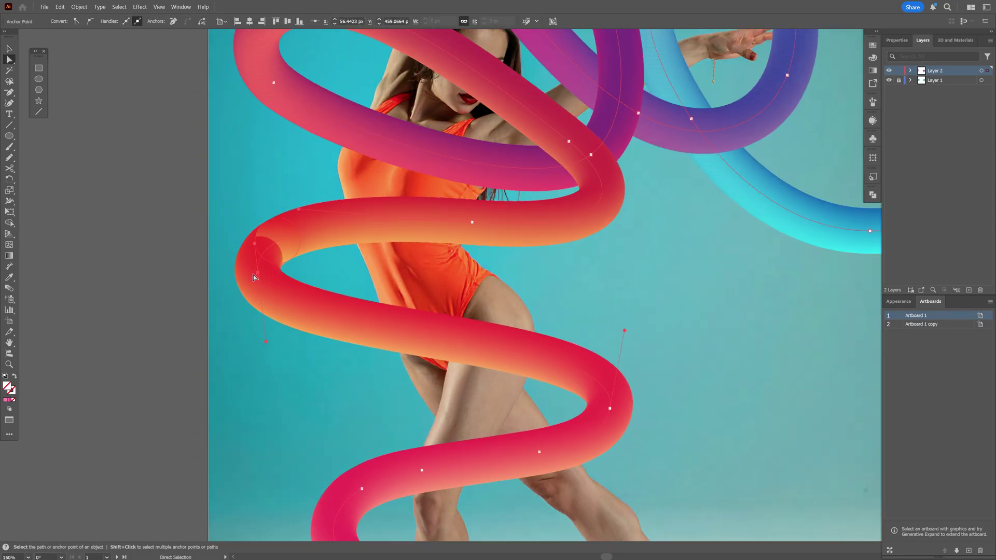
scroll(254, 278, "down", 1)
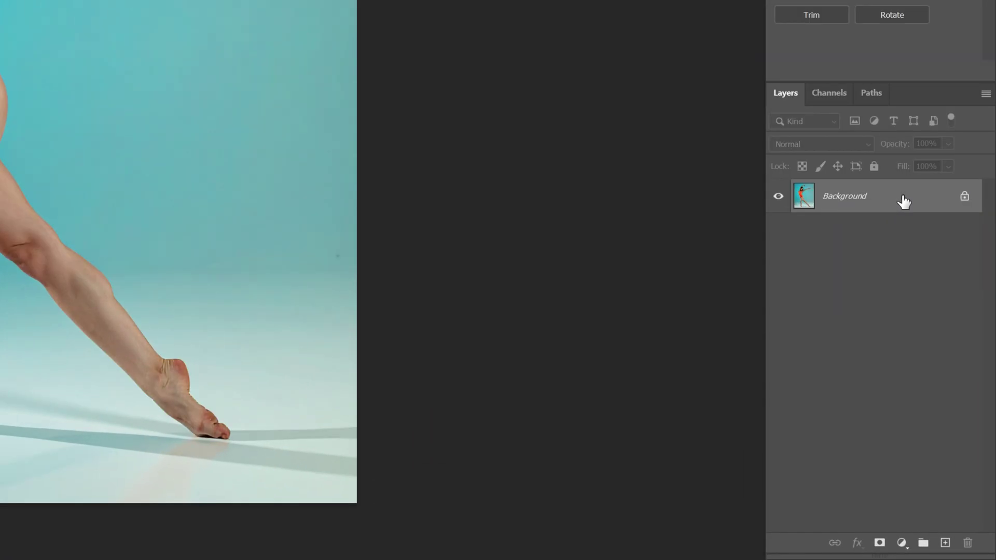
Step: Duplicate the Background layer with Ctrl+J and apply Remove background to the copy
key("ctrl+j")
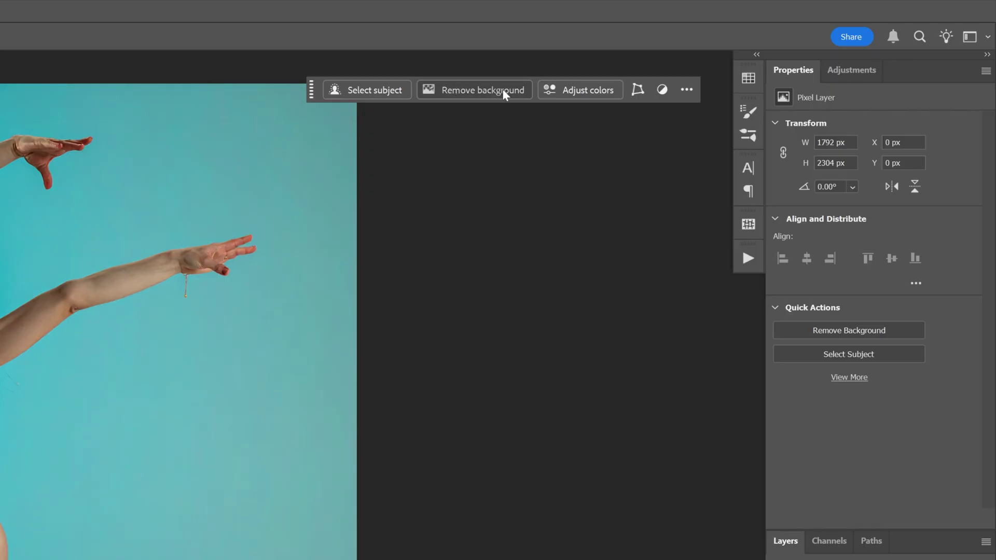
left_click(502, 88)
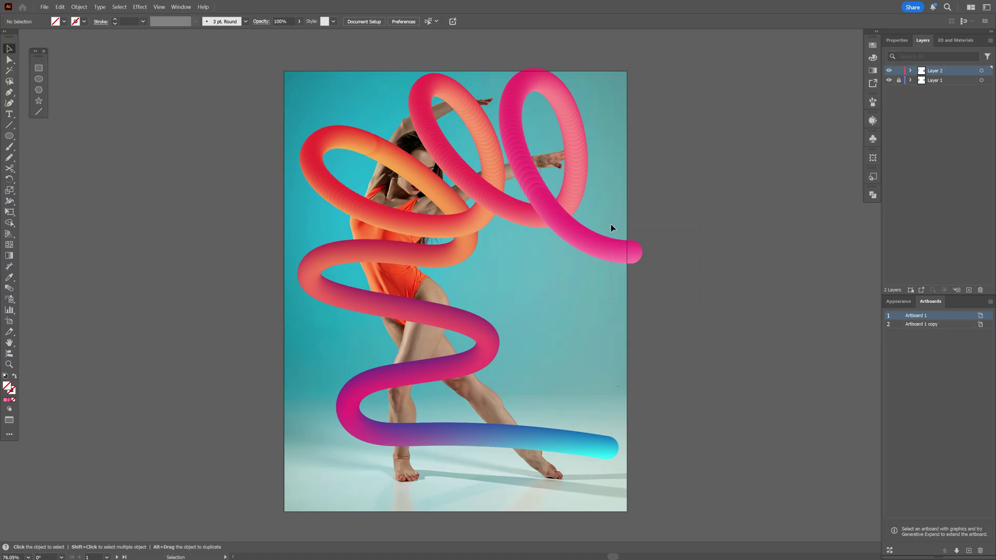
Step: Select the whole tube blend, check it up close, and copy it for Photoshop
key("ctrl+a")
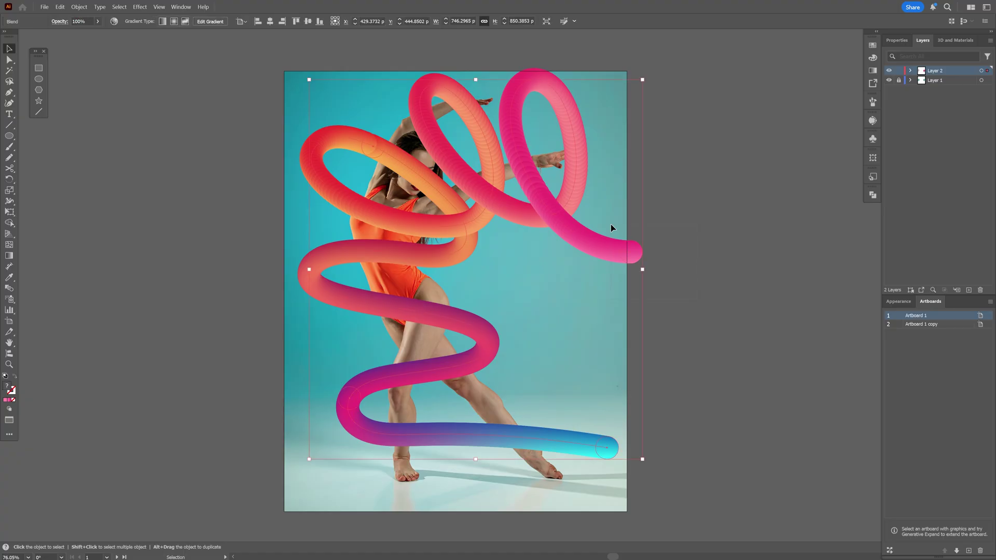
scroll(445, 173, "up", 3)
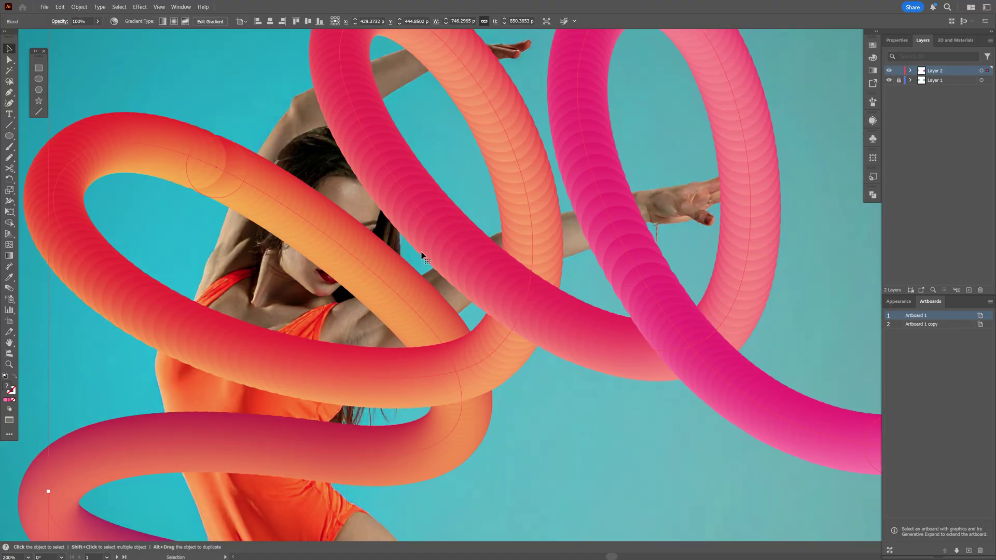
scroll(534, 230, "up", 2)
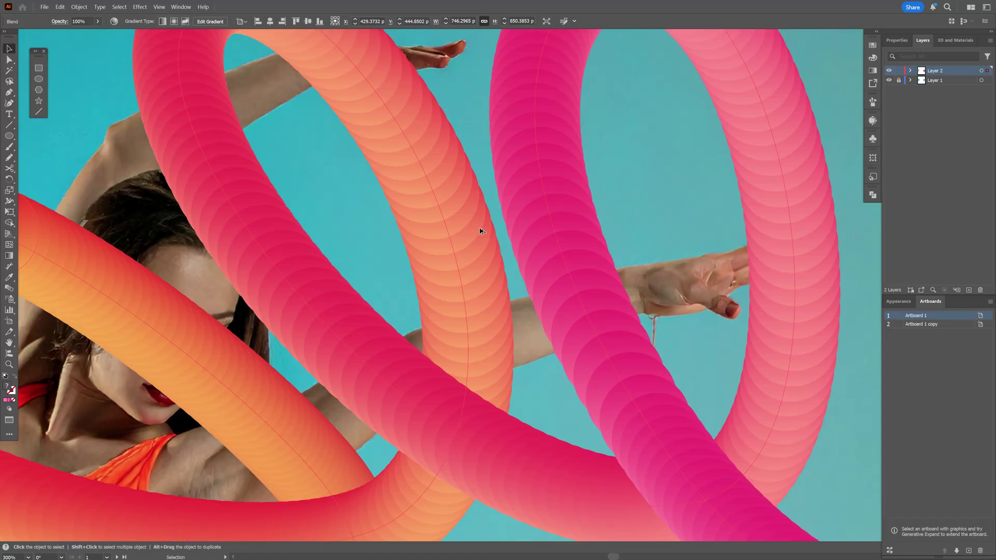
scroll(493, 231, "down", 4)
key("a")
key("v")
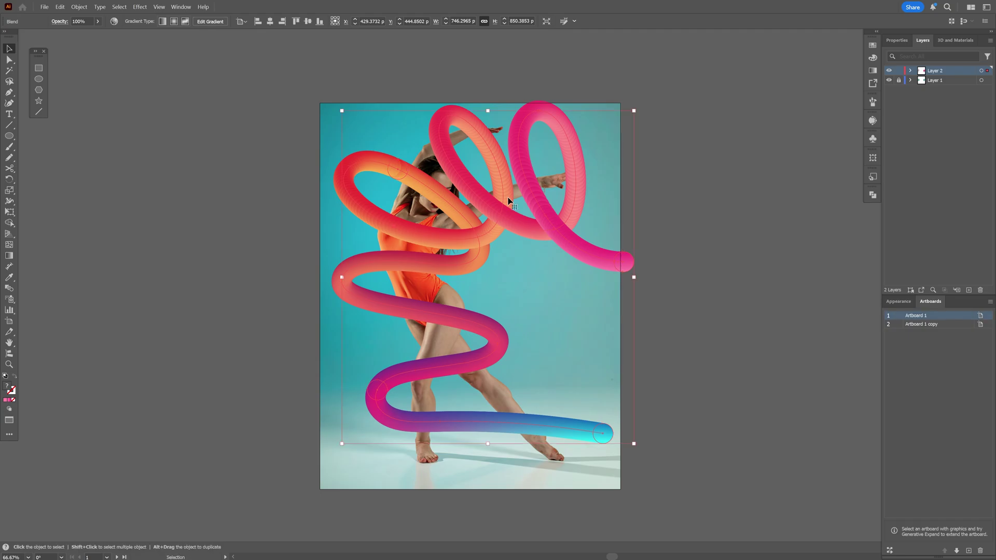
key("alt+Tab")
Step: Paste the tube as a Smart Object and scale it up to about 132%
key("ctrl+v")
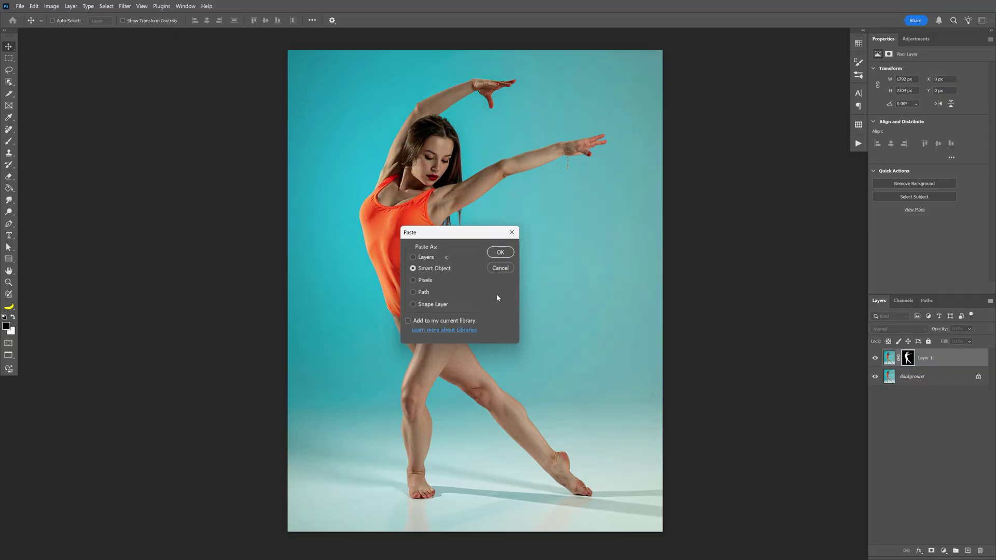
left_click(499, 252)
left_click_drag(475, 196, 493, 88)
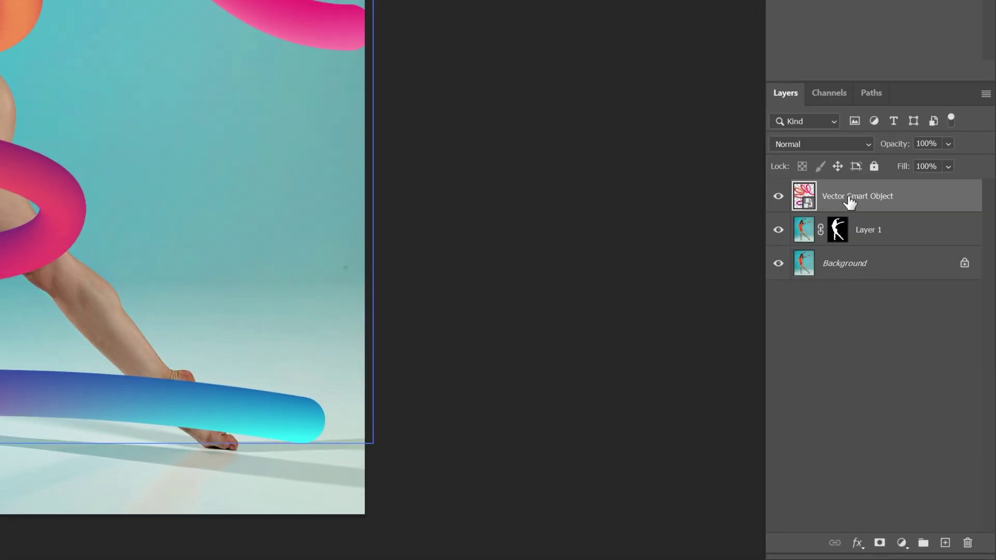
Step: Rename the layers Blend and Subject, and add a layer mask to Blend
double_click(849, 197)
type("Blend")
key("Tab")
type("Su")
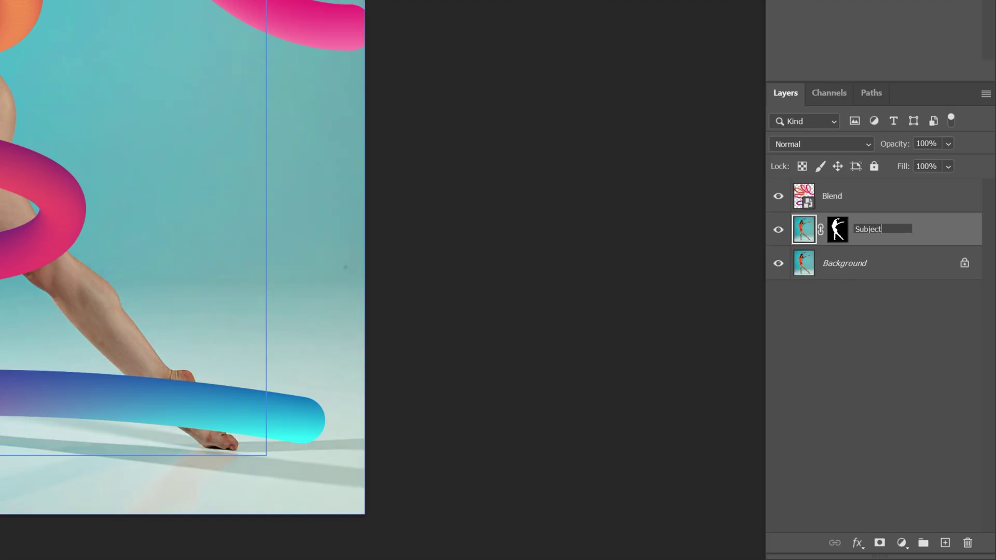
type("bject")
left_click(851, 199)
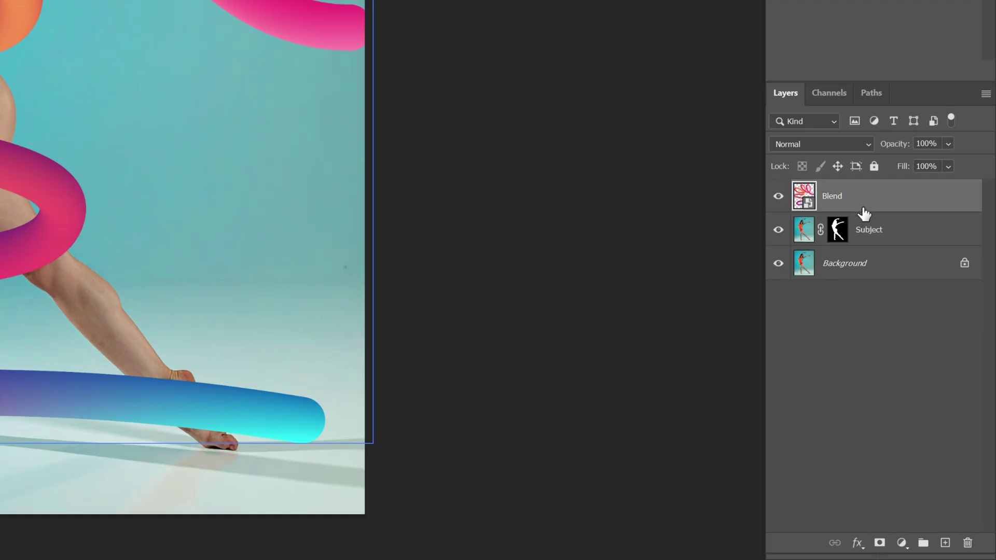
left_click(880, 544)
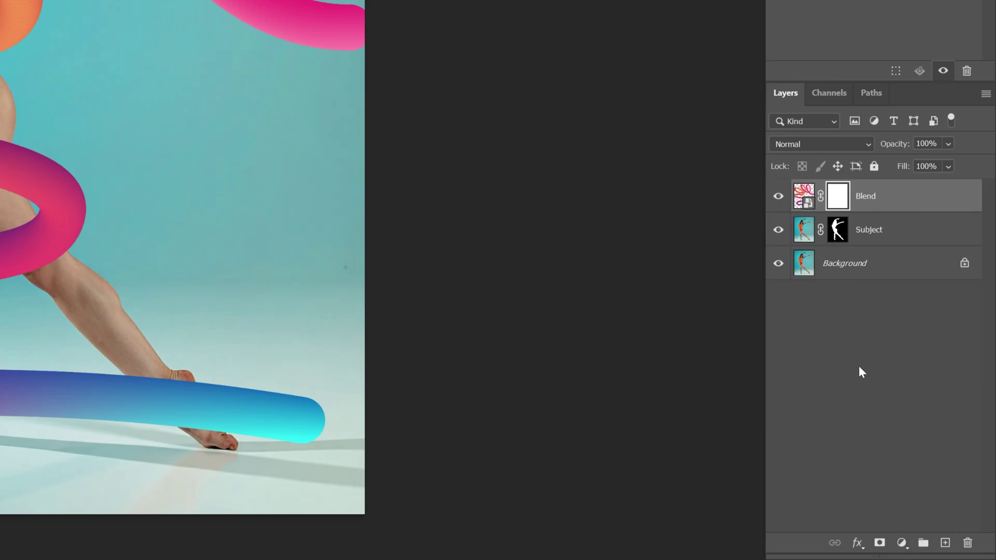
Step: Load the dancer's outline as a selection and set up a hard-edged brush
left_click(837, 231, "ctrl")
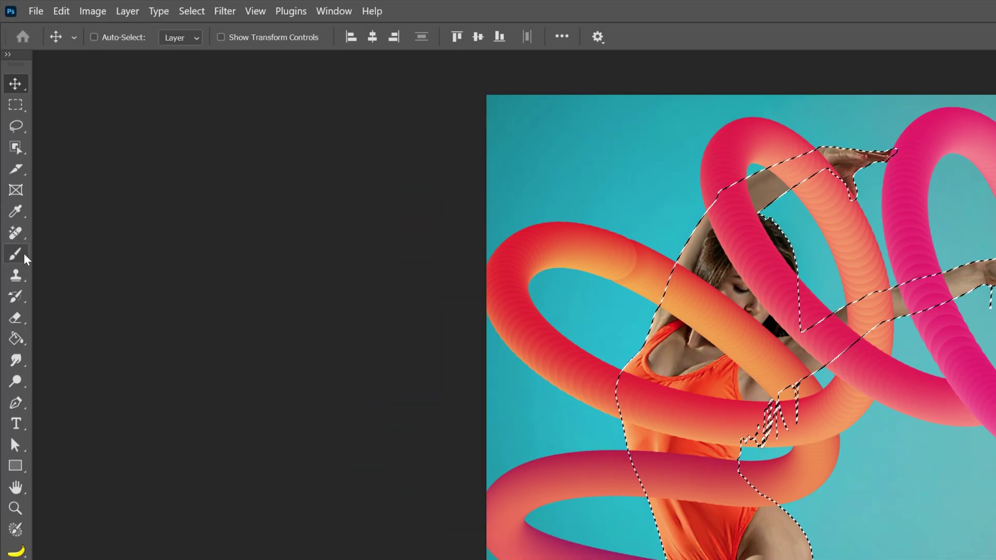
left_click(24, 258)
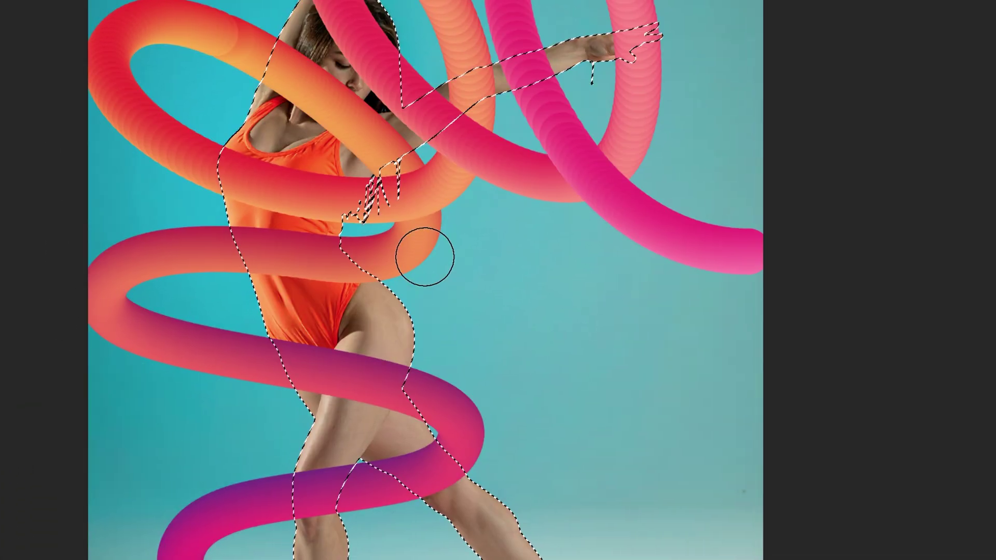
right_click(759, 197)
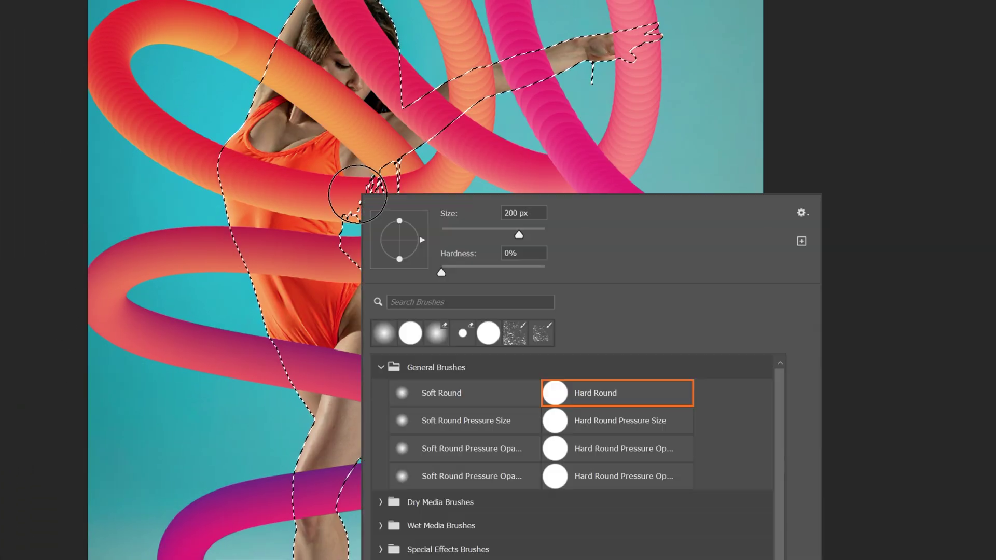
left_click_drag(441, 272, 524, 272)
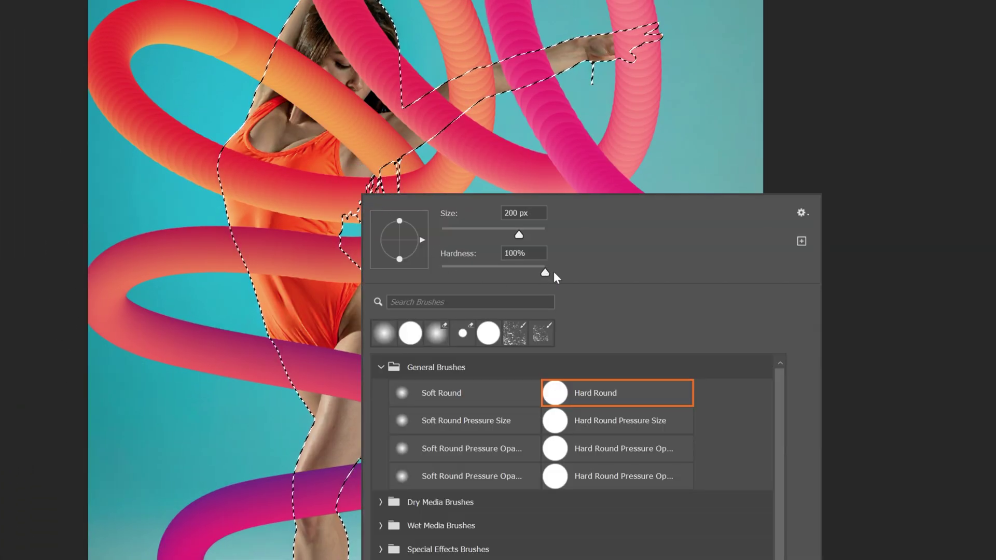
key("Return")
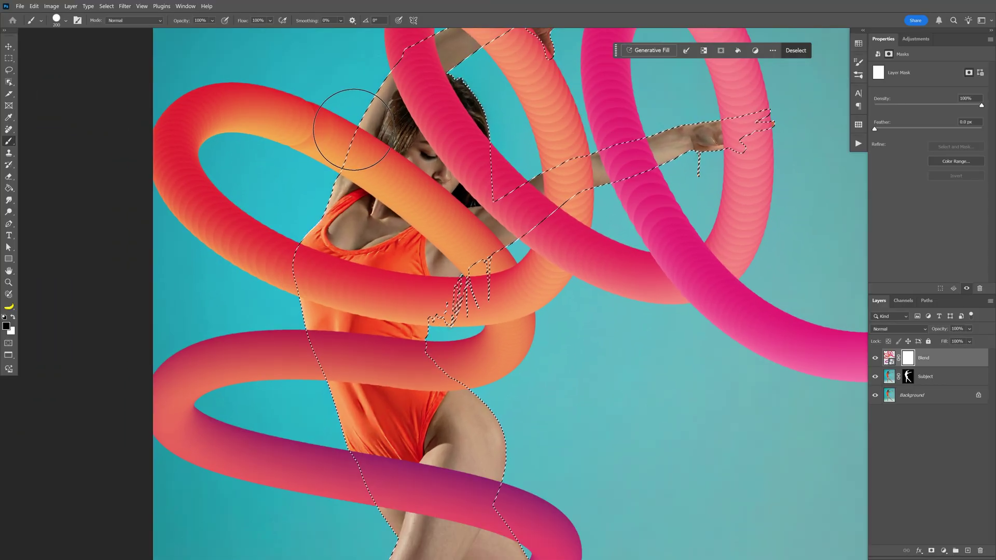
Step: Paint out the tube over her face and neck, then shrink the brush to 48 px
mouse_move(353, 130)
left_mouse_down()
mouse_move(382, 185)
mouse_move(423, 211)
mouse_move(411, 212)
mouse_move(461, 221)
mouse_move(439, 205)
mouse_move(464, 231)
mouse_move(427, 230)
mouse_move(473, 242)
mouse_move(484, 229)
mouse_move(514, 247)
mouse_move(455, 285)
mouse_move(412, 247)
left_mouse_up()
right_click(423, 211, "alt")
scroll(461, 222, "up", 2)
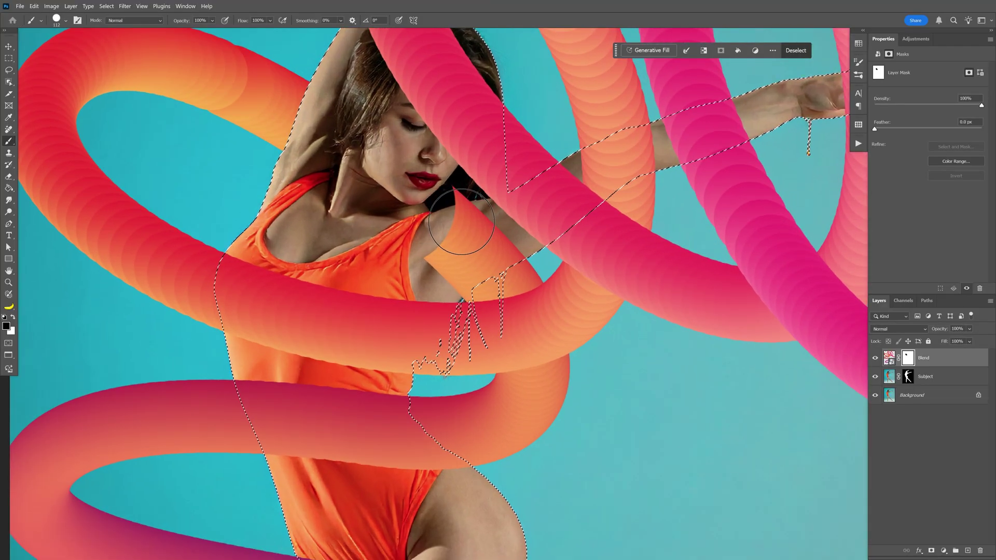
right_click(481, 238, "alt")
scroll(412, 247, "down", 5)
scroll(440, 167, "up", 4)
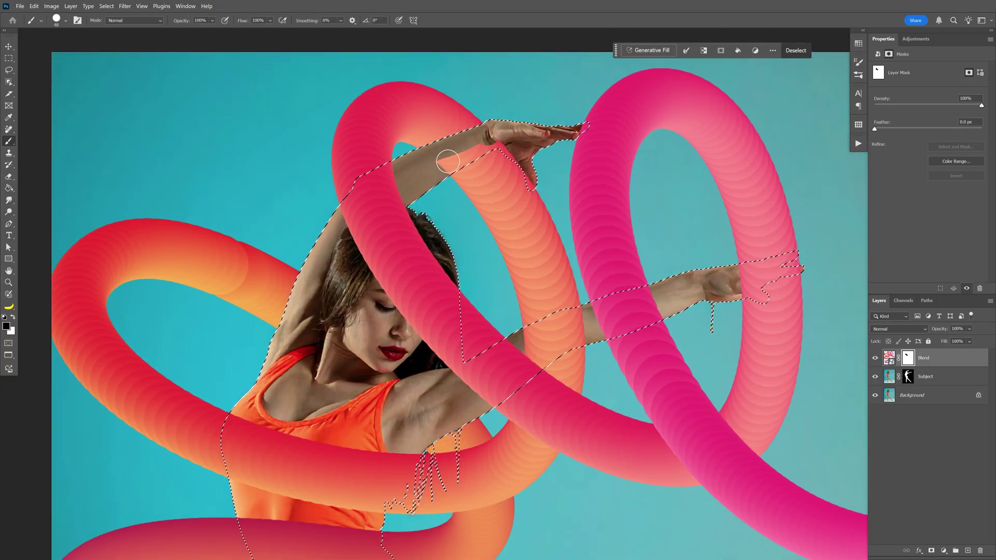
Step: Paint out the tube over her raised arm and upper arm, then deselect
left_click_drag(440, 167, 498, 135)
scroll(518, 268, "up", 2)
mouse_move(518, 267)
left_mouse_down()
mouse_move(550, 293)
mouse_move(575, 275)
mouse_move(577, 238)
mouse_move(518, 256)
mouse_move(570, 254)
left_mouse_up()
scroll(466, 311, "down", 5)
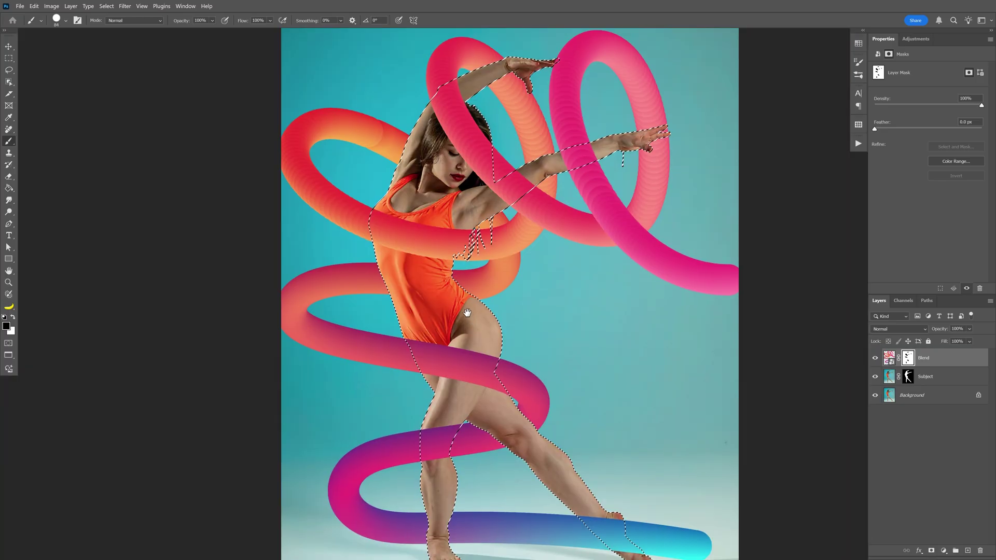
left_click_drag(466, 311, 452, 283)
scroll(545, 371, "down", 2)
key("x")
key("v")
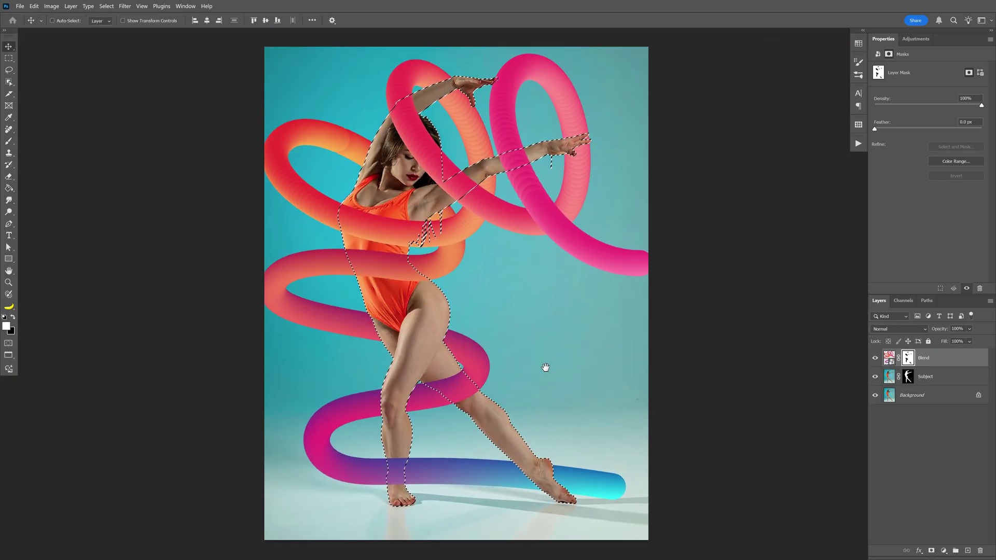
left_click_drag(545, 367, 540, 369)
key("ctrl+d")
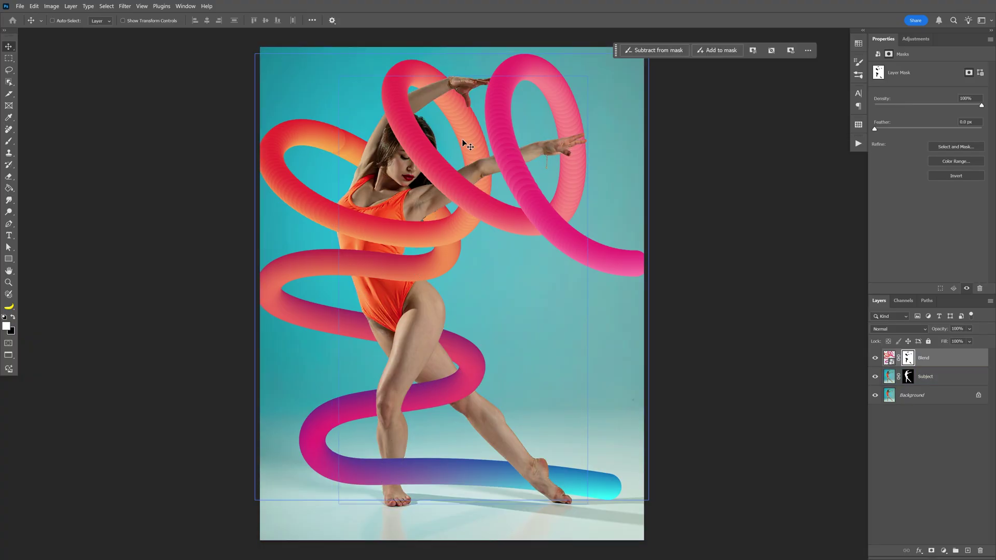
Step: Duplicate the Blend layer and rename the copy 'Blend Shadows'
left_click(416, 288, "ctrl")
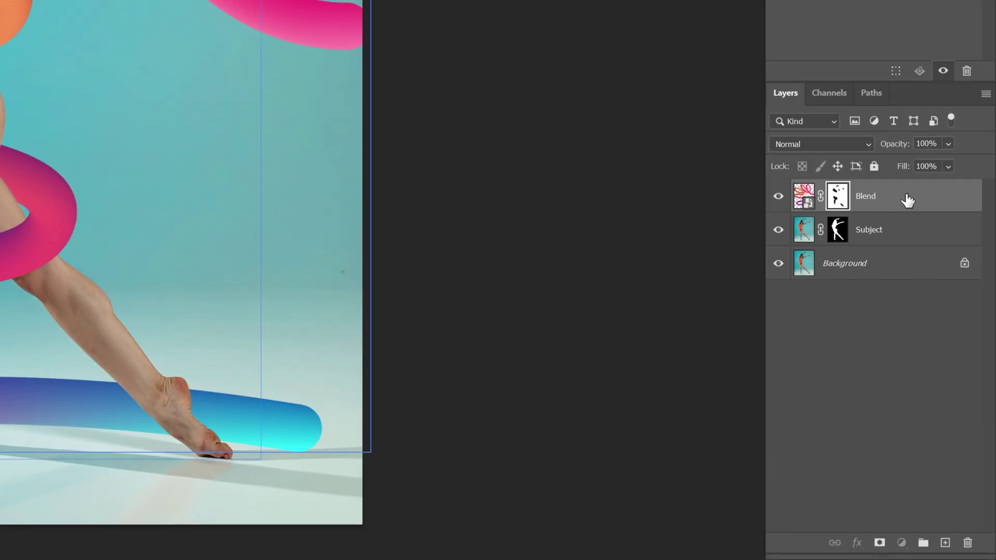
left_click(908, 200)
key("ctrl+j")
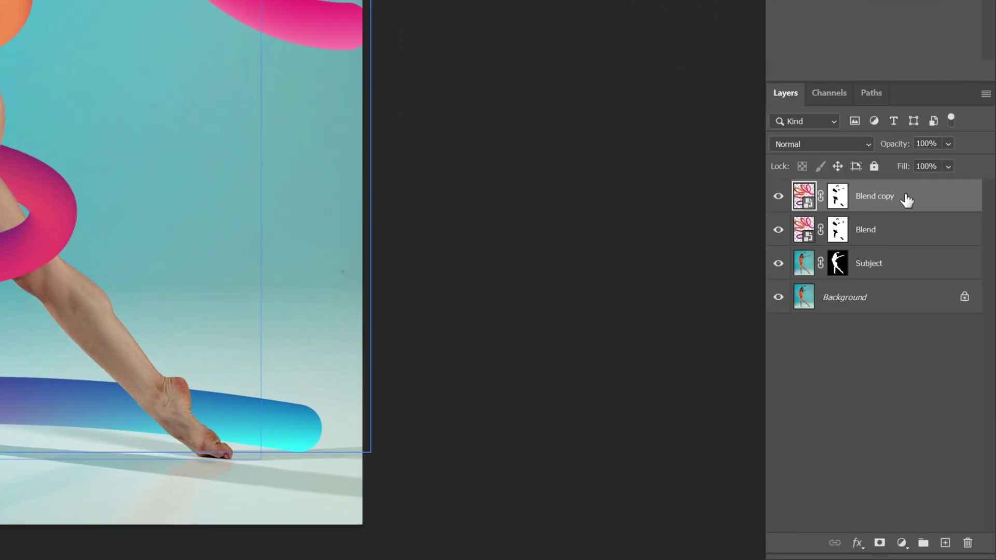
double_click(892, 196)
key("BackSpace")
type("Shadows")
key("Return")
Step: Add a near-black drop shadow at 70° angle, 35 px distance, 68 px size, 70% opacity
double_click(943, 199)
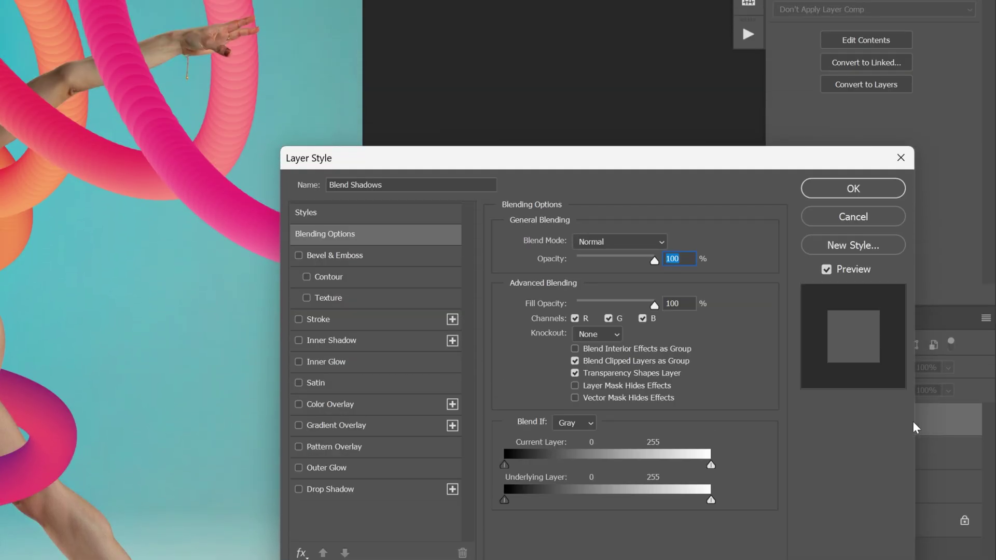
left_click(340, 490)
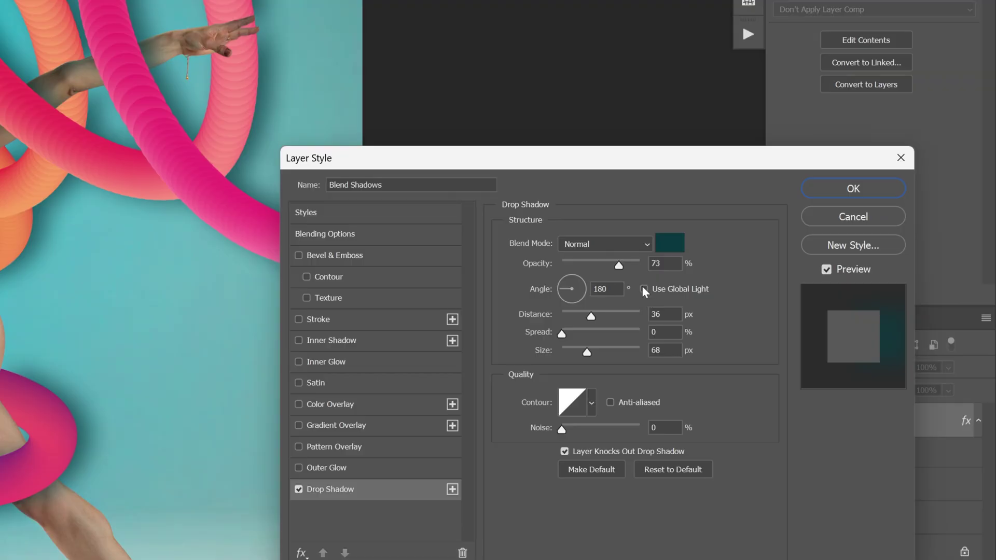
left_click(669, 243)
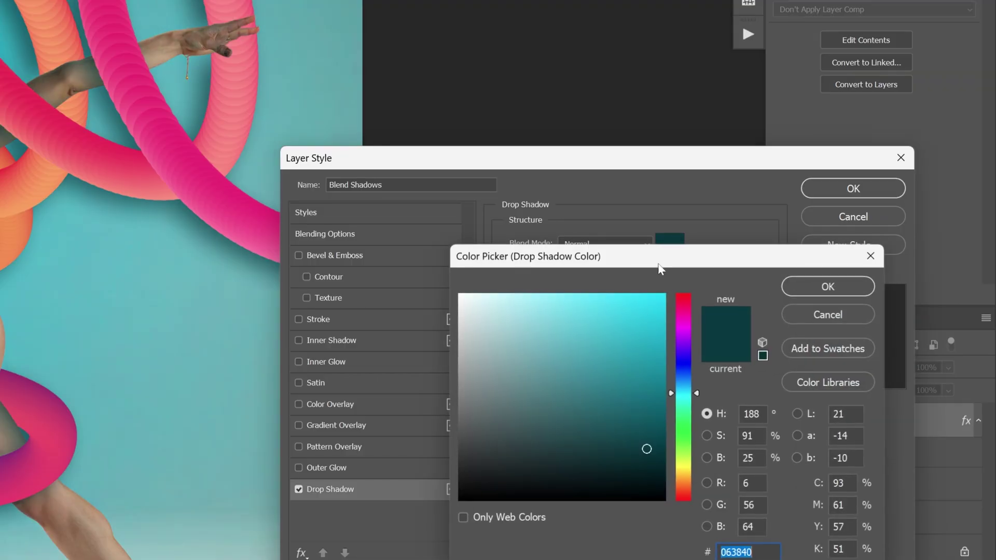
left_click(454, 485)
left_click_drag(454, 485, 428, 493)
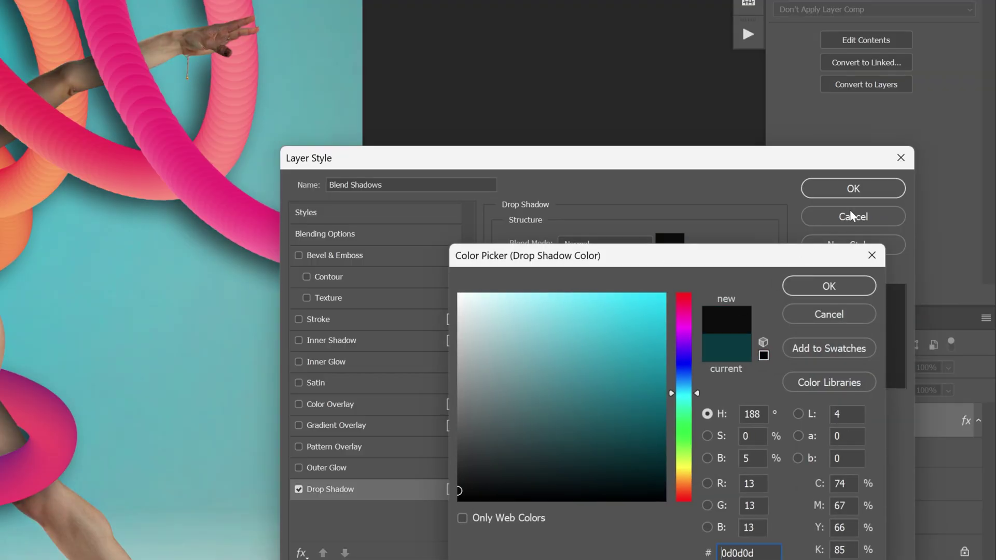
left_click(843, 283)
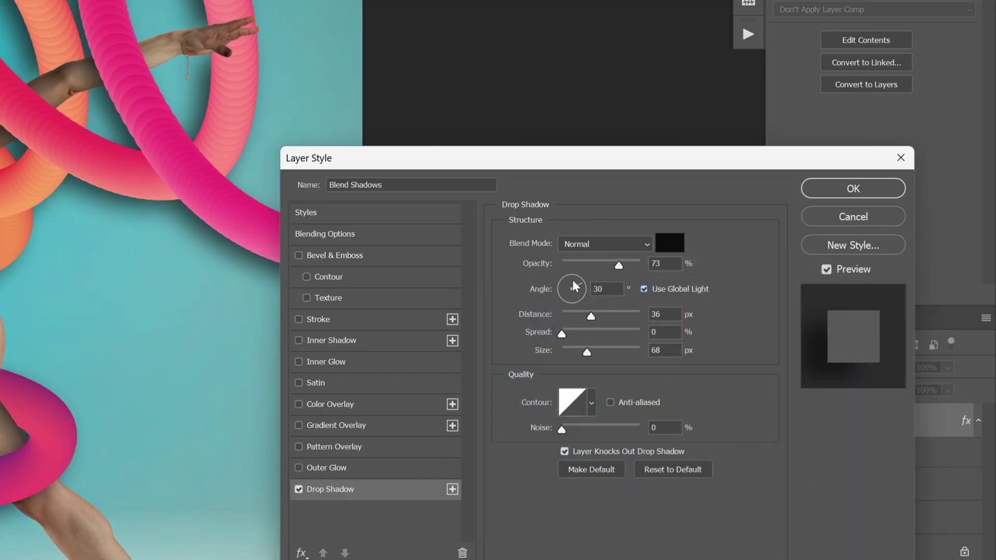
left_click_drag(574, 280, 576, 278)
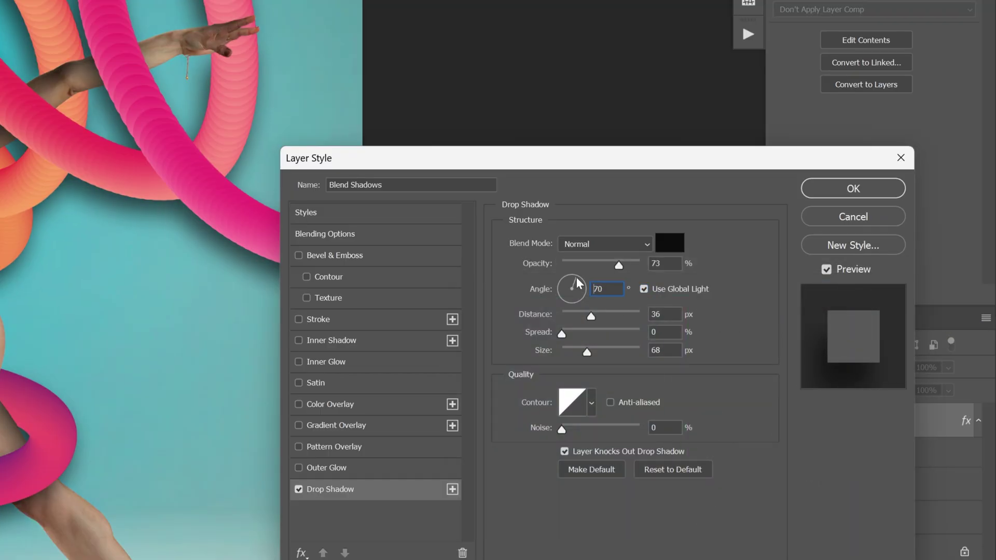
key("Tab")
key("Down")
left_click(661, 350)
key("Down")
key("Down")
key("Down")
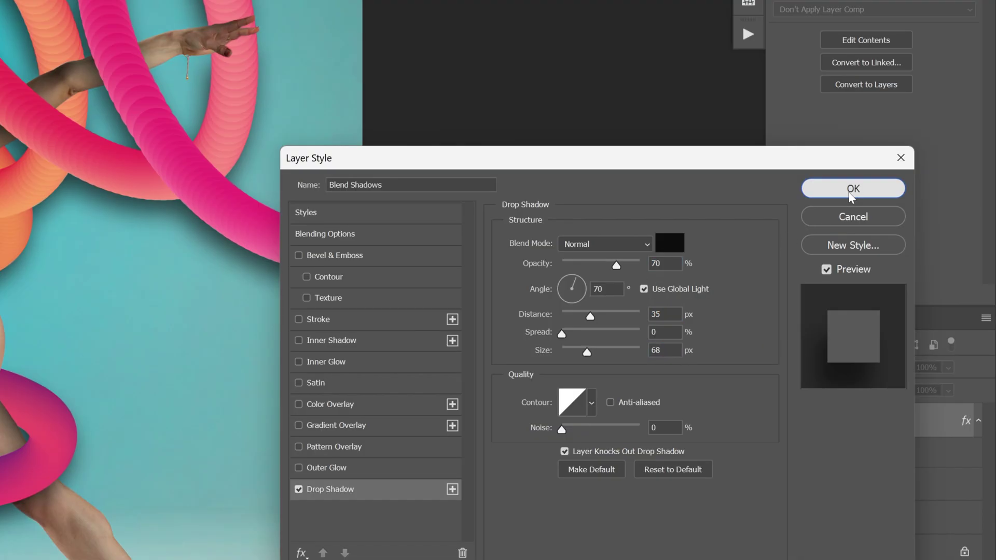
Step: Apply the shadow, convert Blend Shadows to a smart object, and add a layer mask
left_click(852, 188)
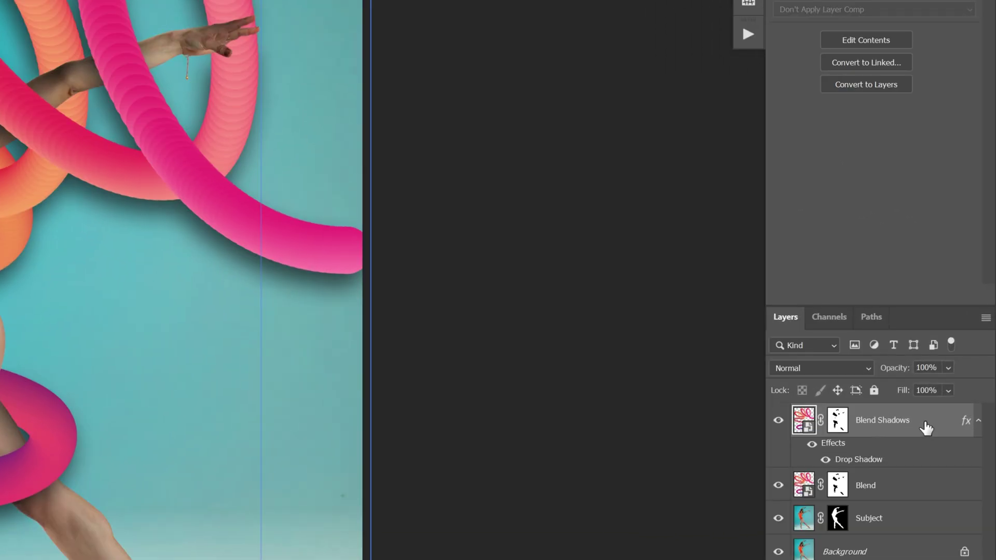
right_click(950, 374)
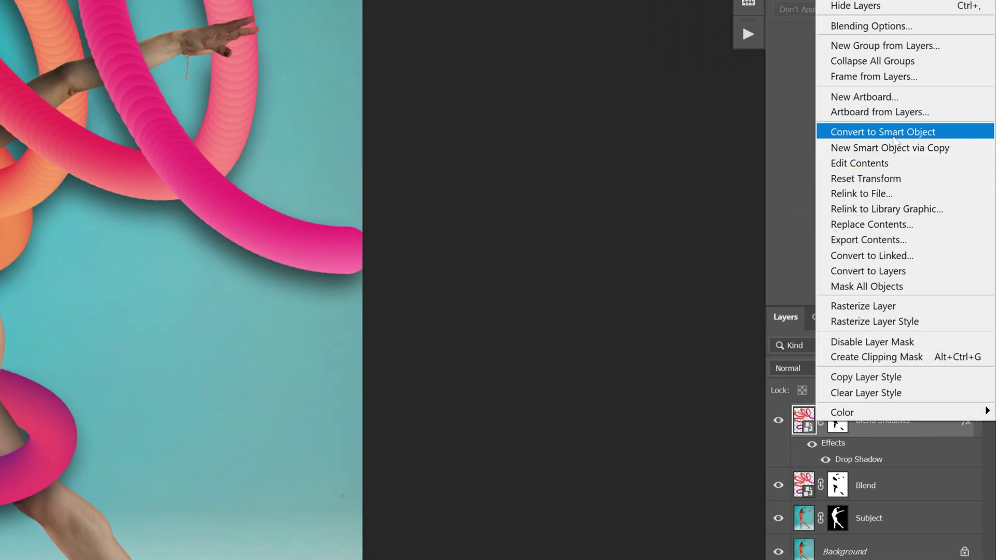
left_click(918, 135)
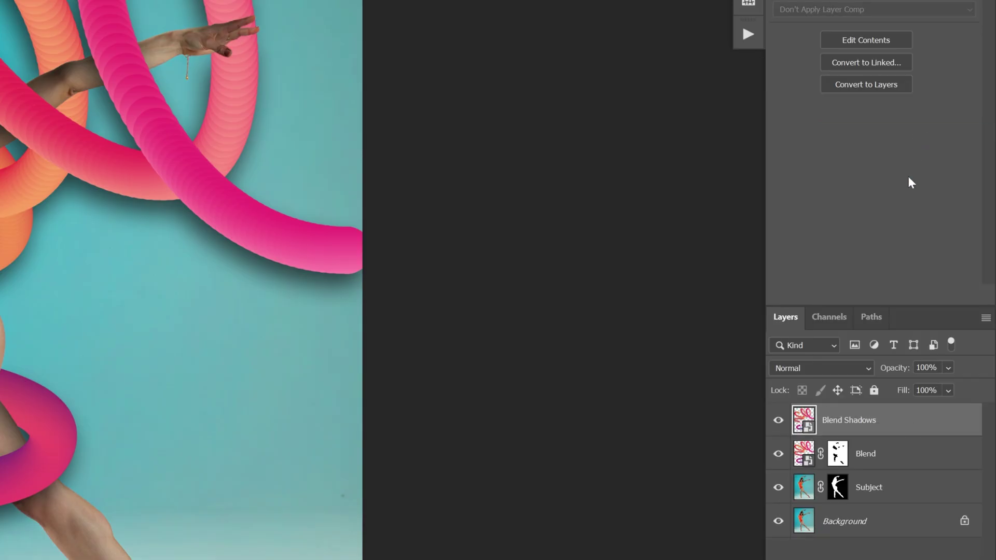
left_click(880, 542)
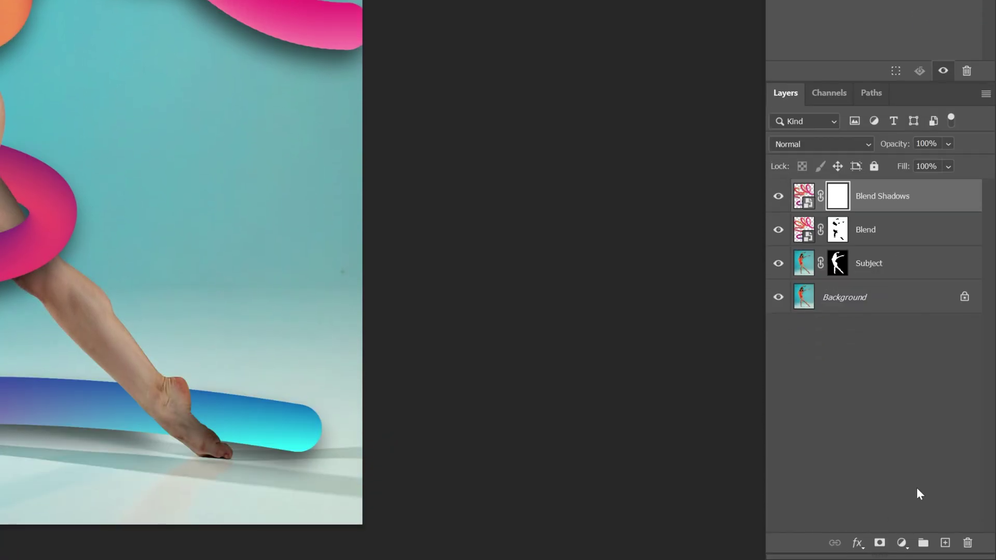
Step: Fill the mask black everywhere except the dancer's silhouette, then deselect
left_click(839, 265, "ctrl")
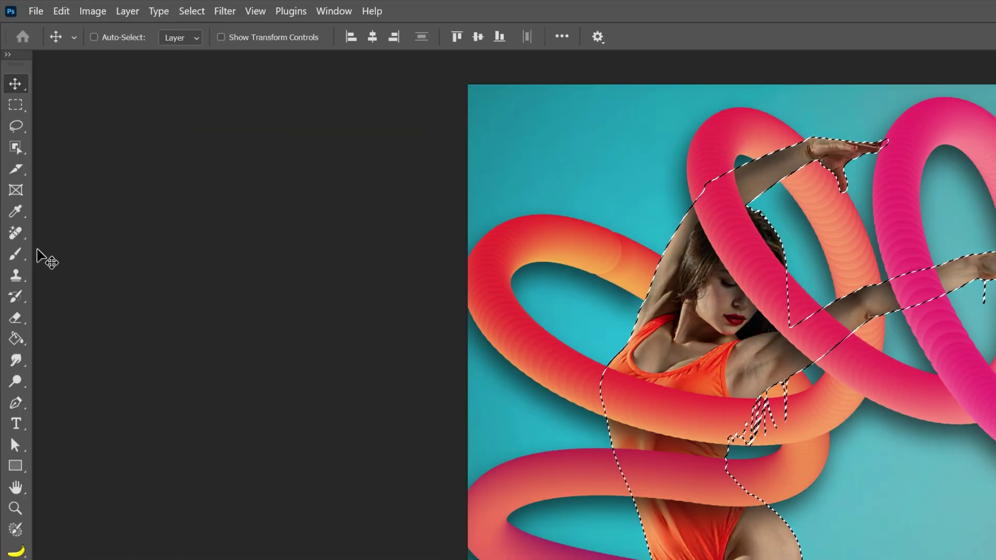
left_click(16, 253)
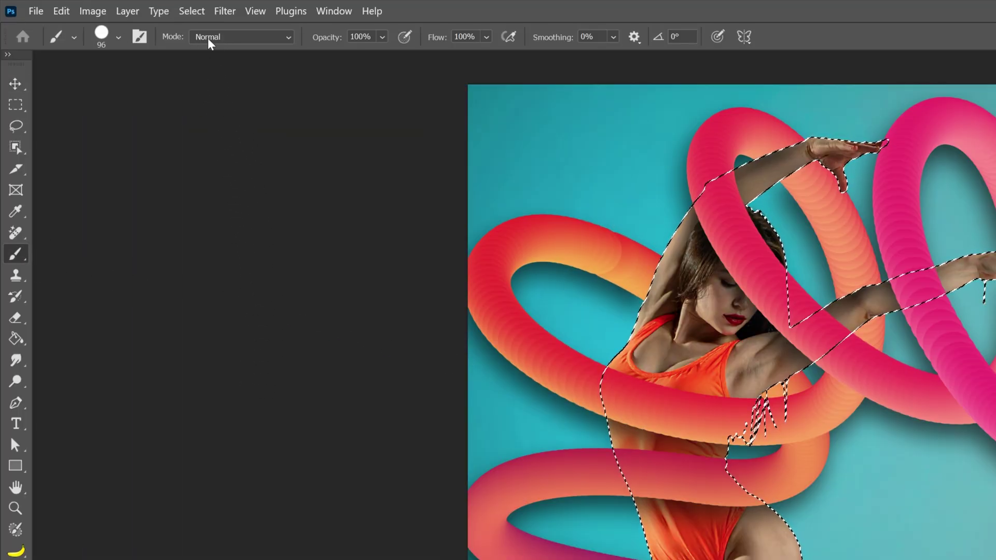
left_click(191, 11)
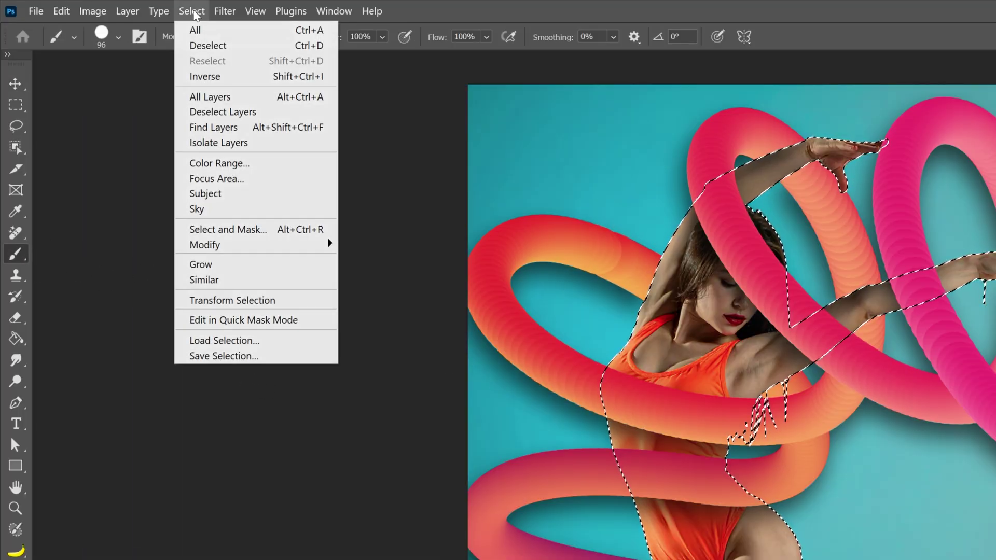
left_click(203, 77)
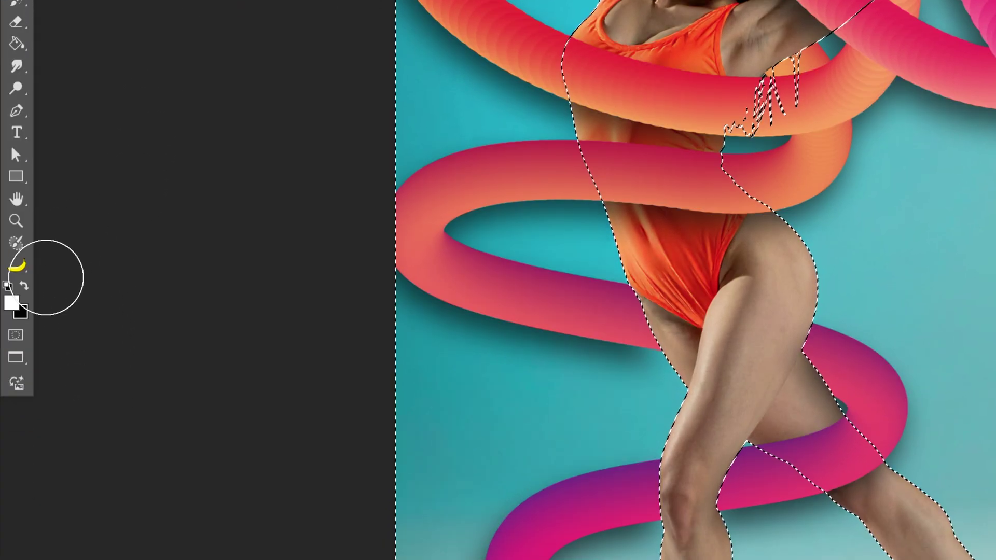
key("x")
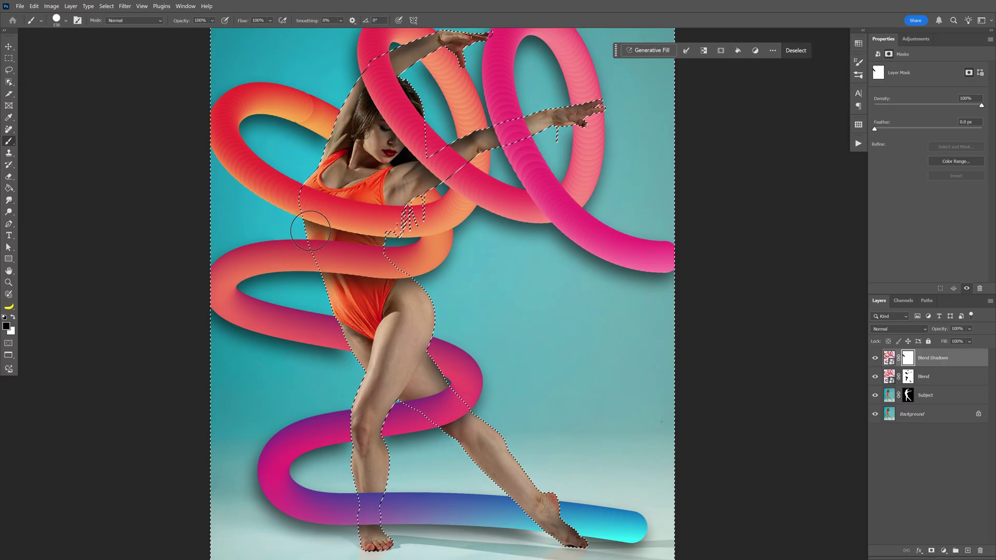
left_click_drag(308, 270, 344, 273)
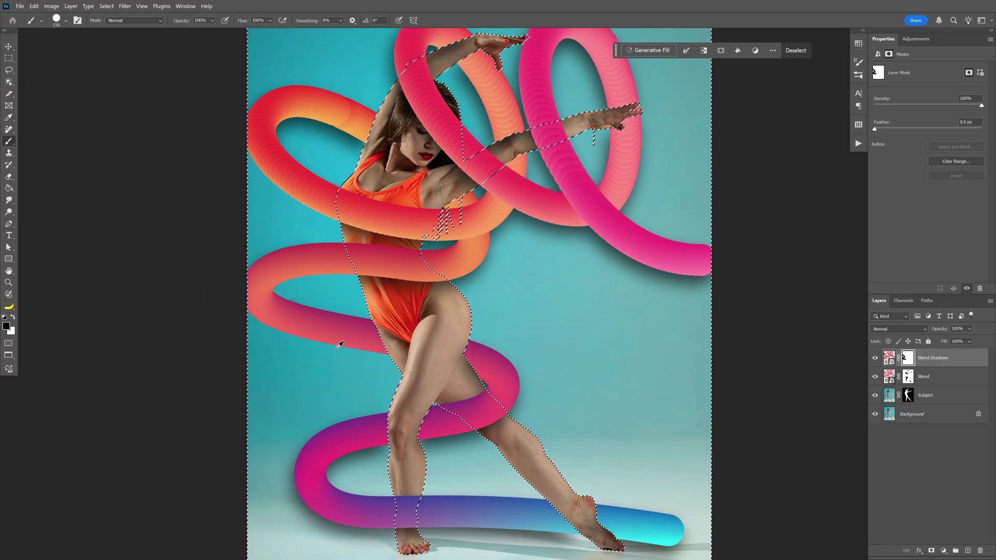
key("alt+BackSpace")
scroll(340, 344, "down", 1)
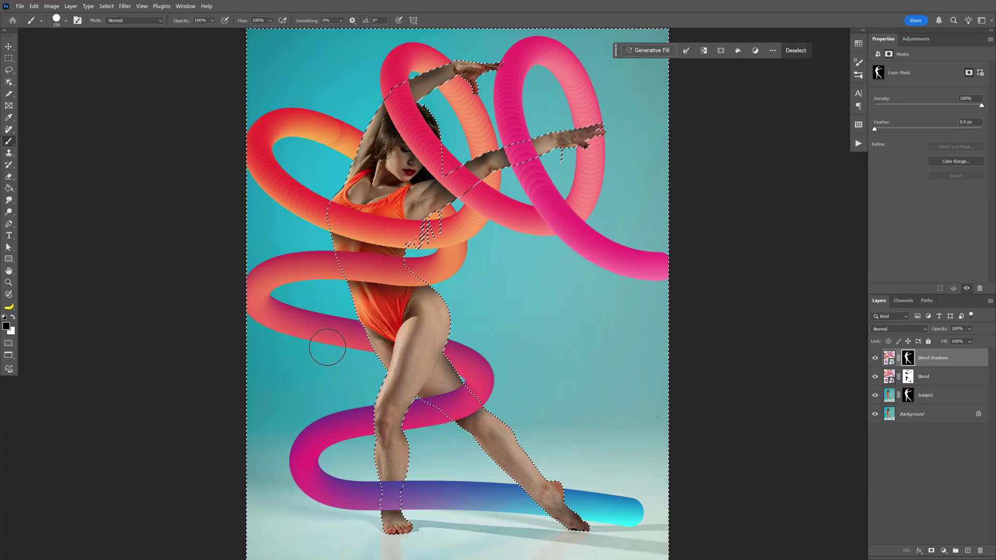
key("ctrl+d")
key("v")
scroll(393, 264, "down", 1)
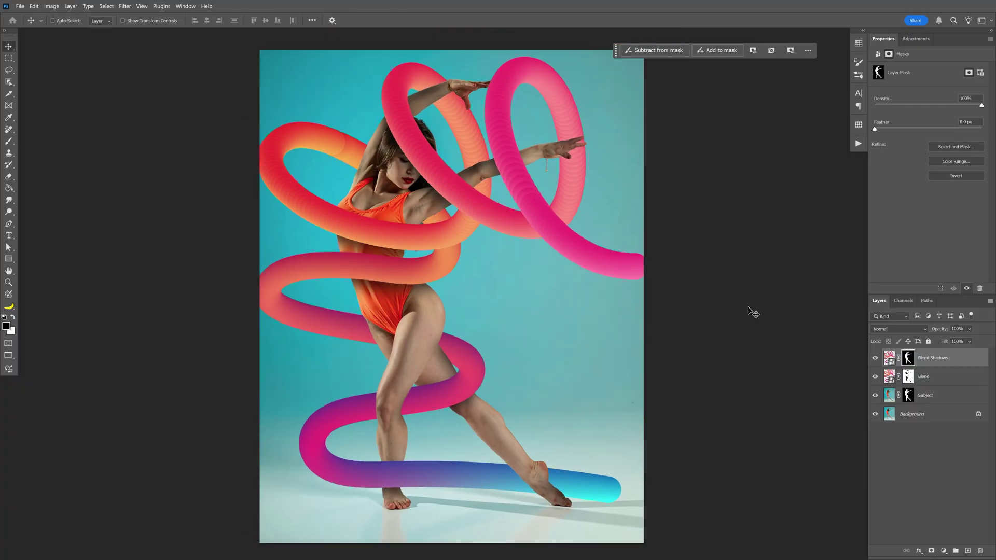